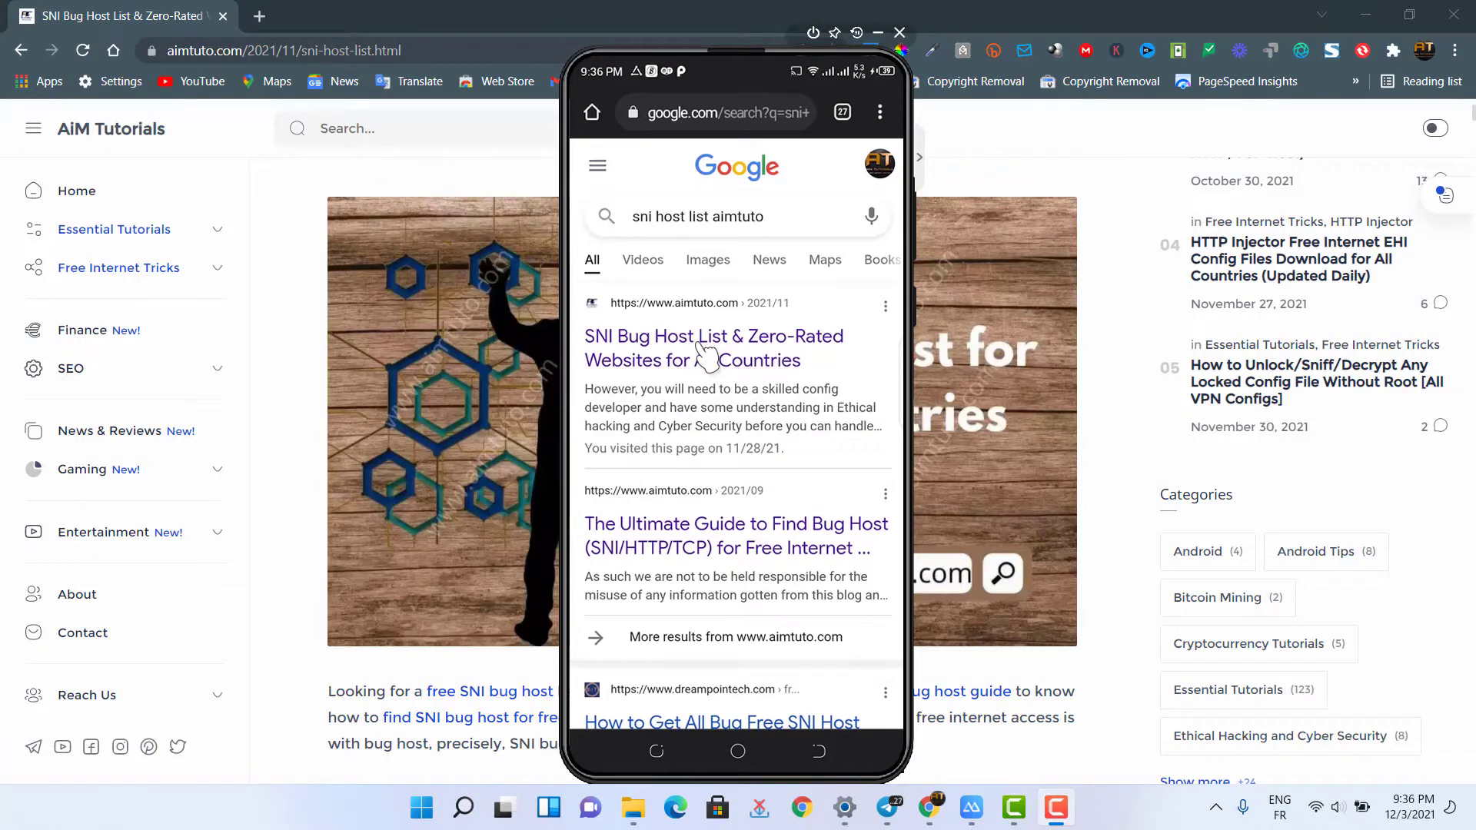
Open the aimtuto.com search result "SNI Bug Host List & Zero-Rated Websites for All Countries" and read the article's introduction.
click(729, 359)
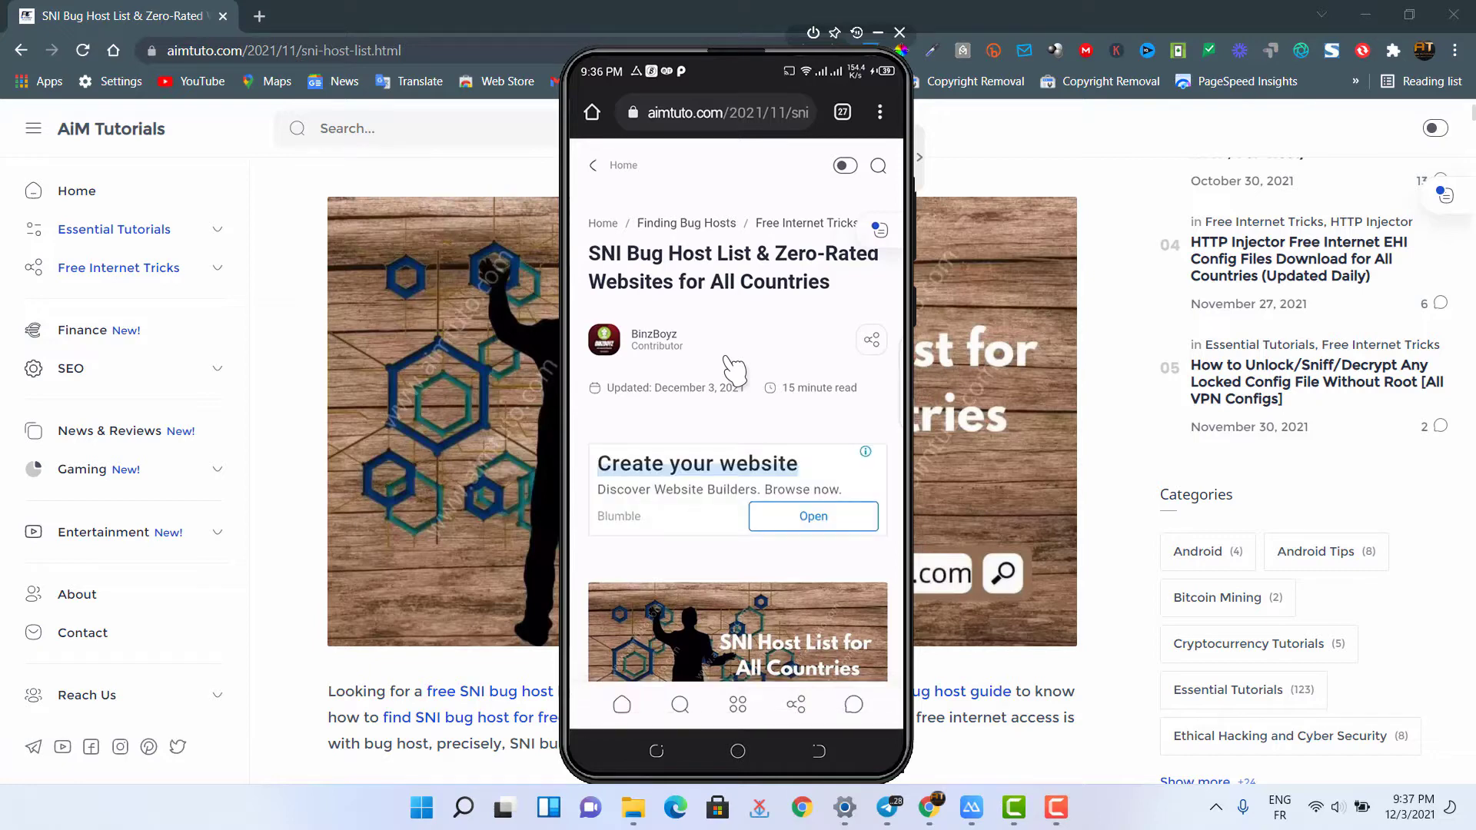
scroll(734, 369, down, 5)
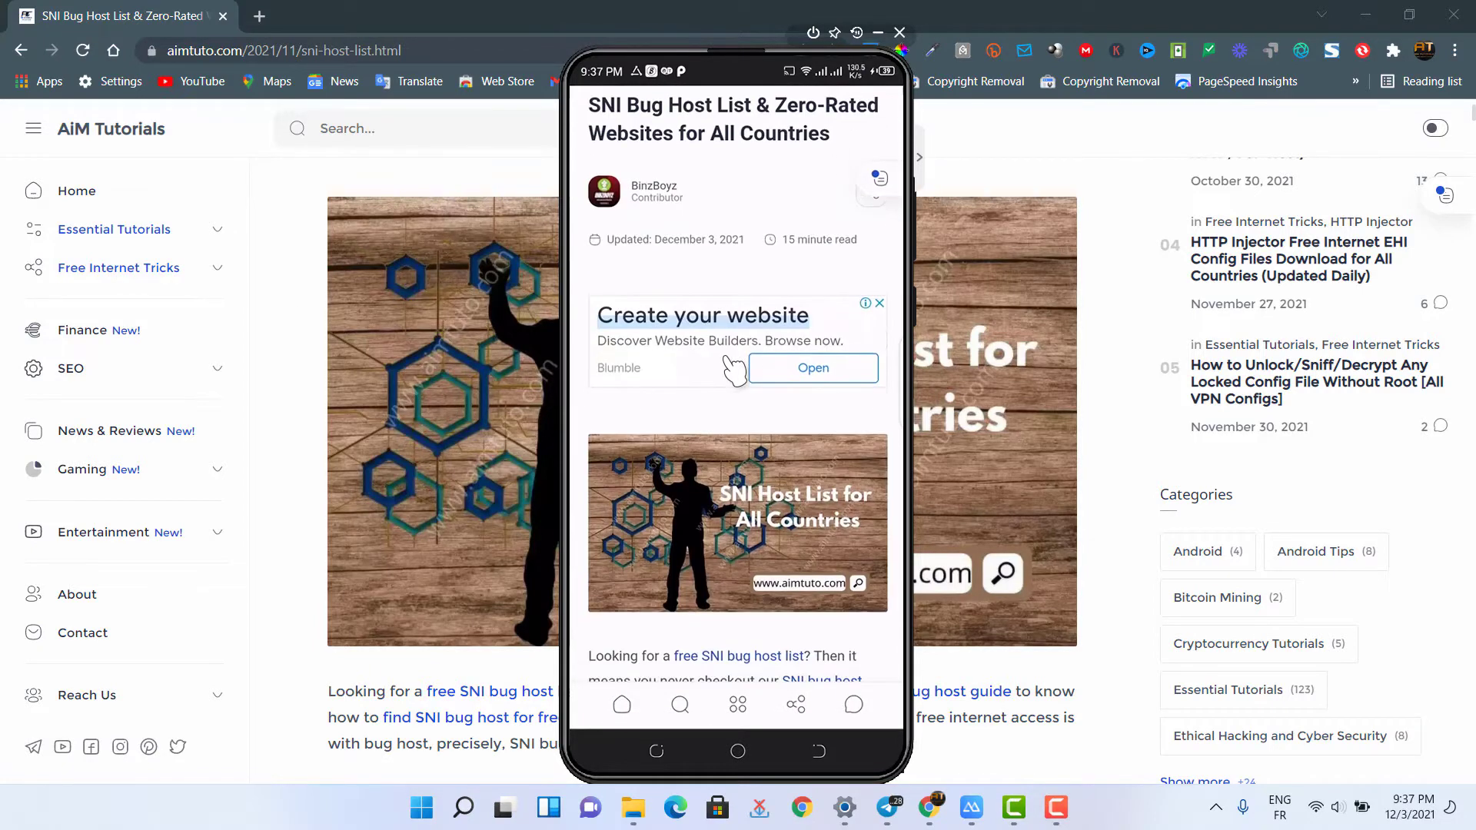
scroll(734, 368, down, 8)
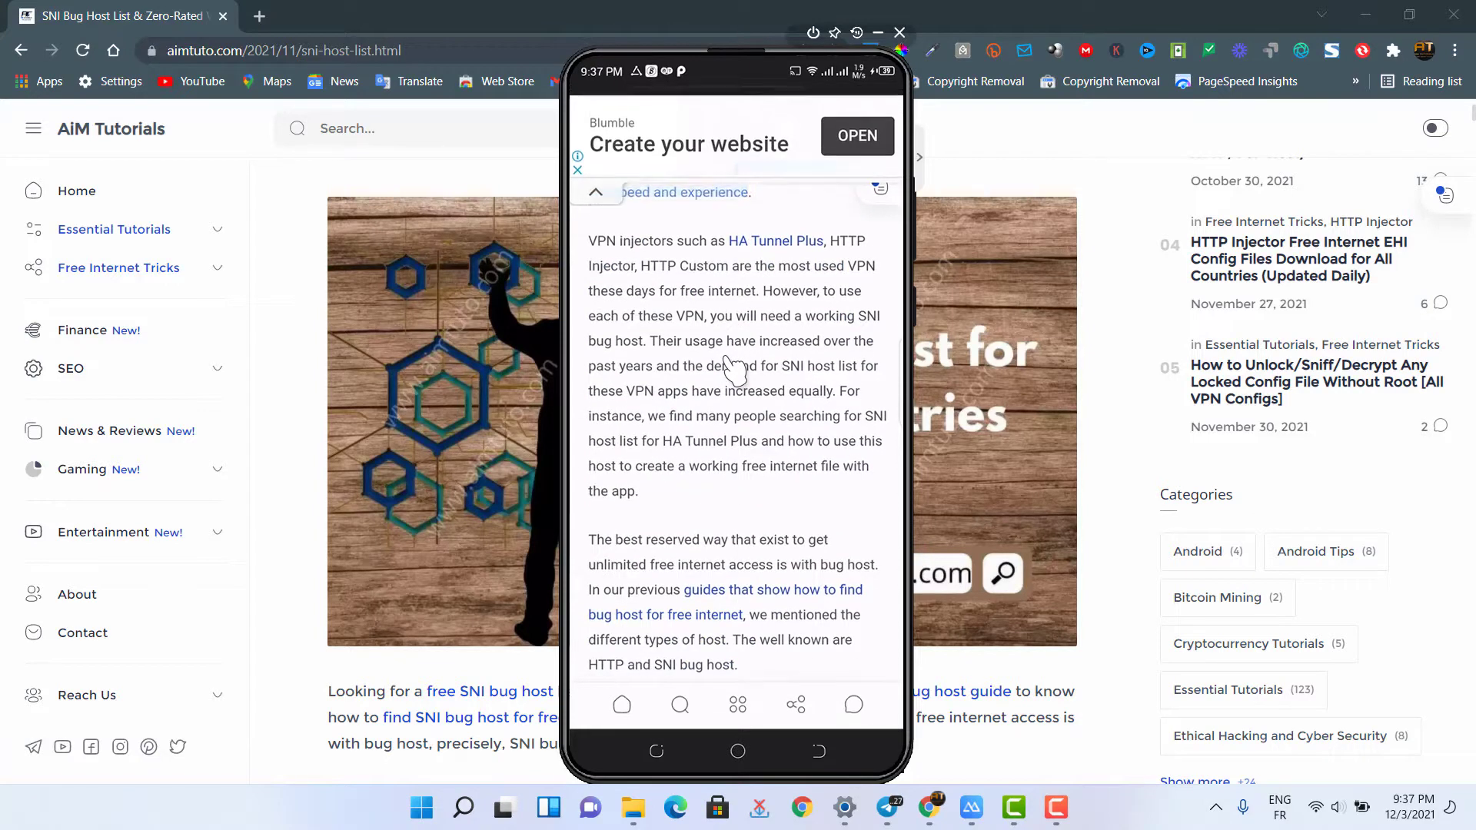
scroll(734, 368, up, 1)
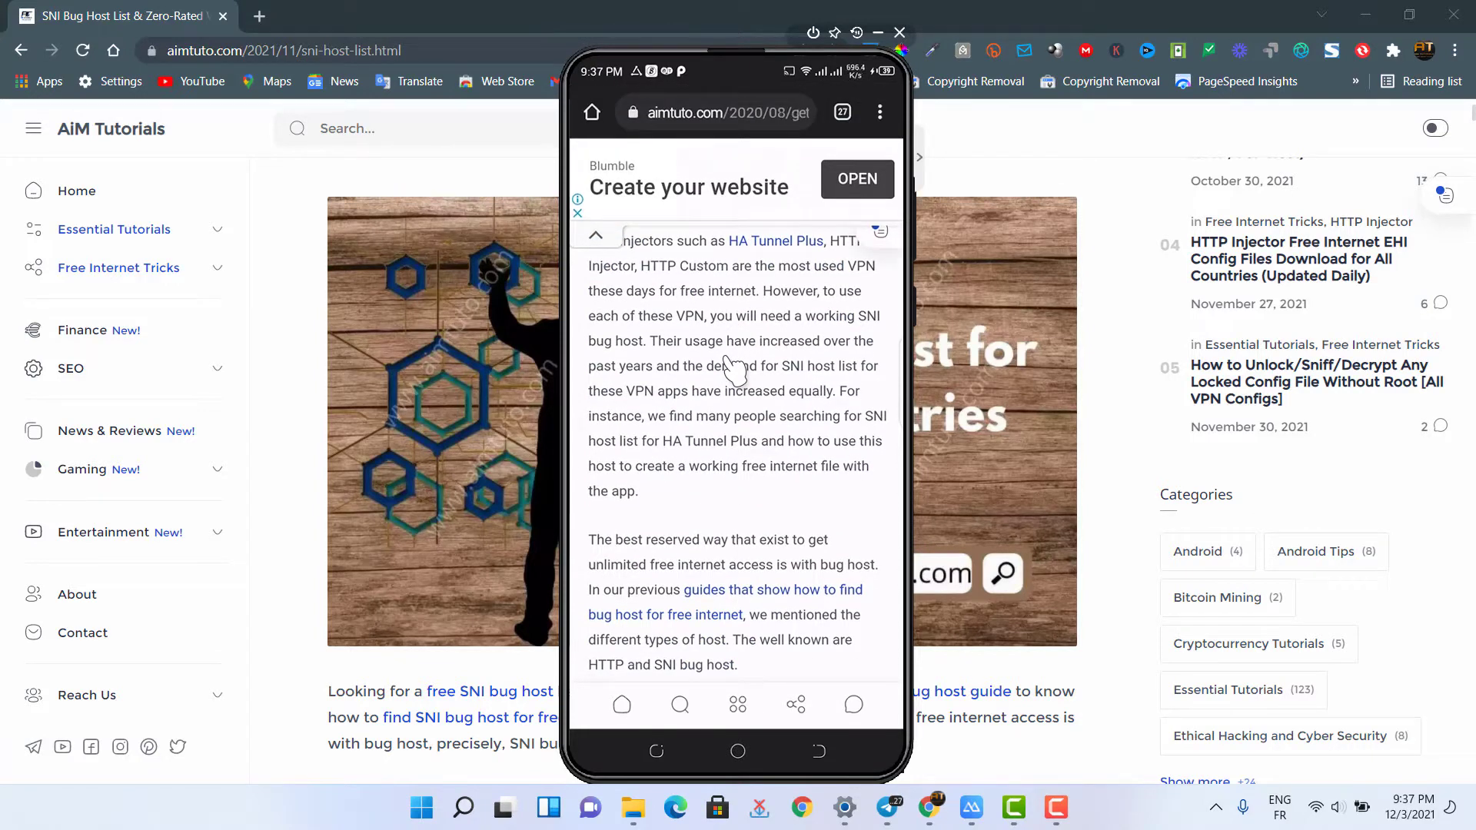
scroll(734, 369, up, 8)
right_click(734, 369)
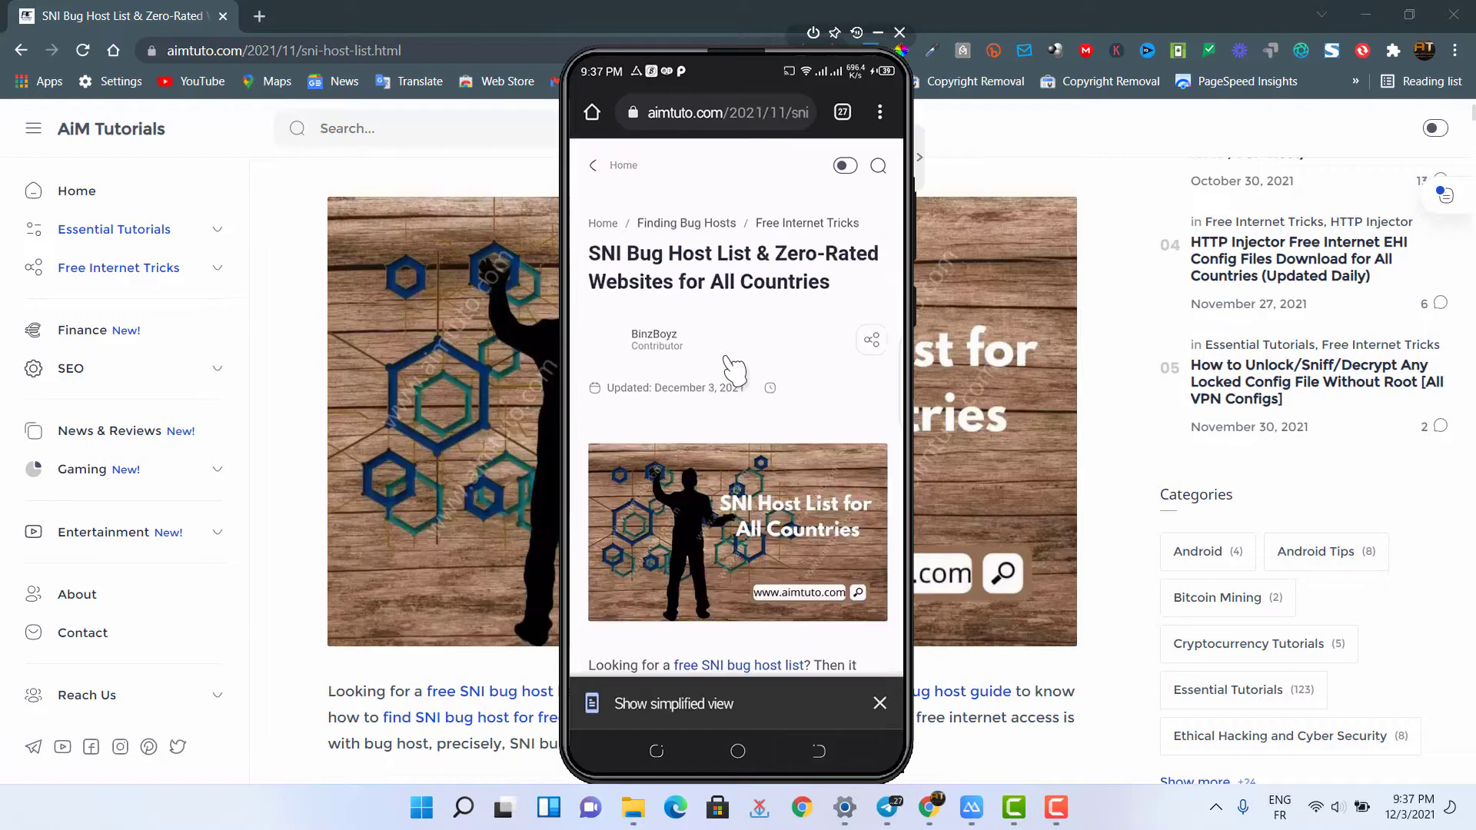
scroll(734, 369, down, 10)
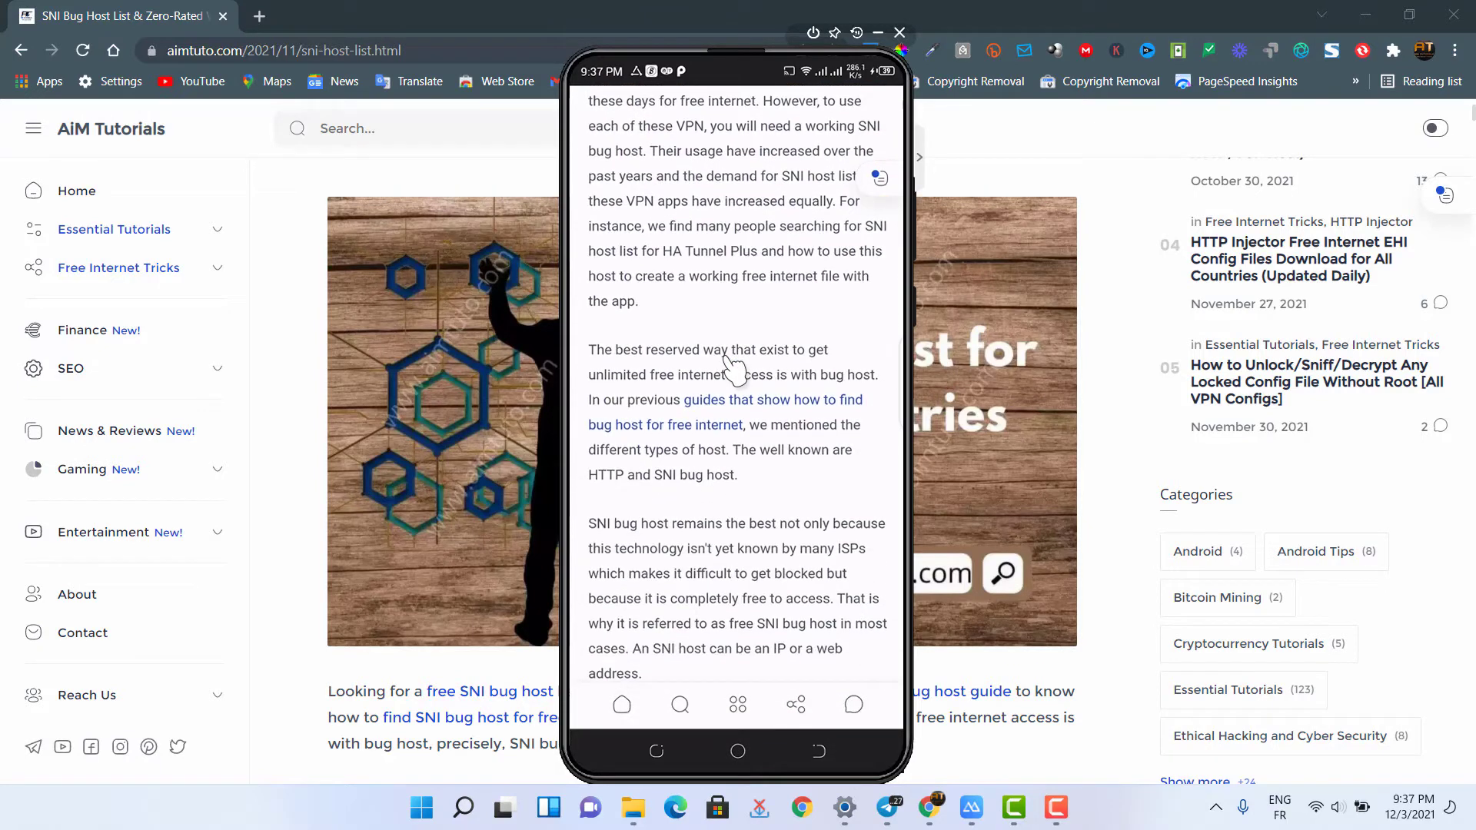
scroll(729, 361, down, 3)
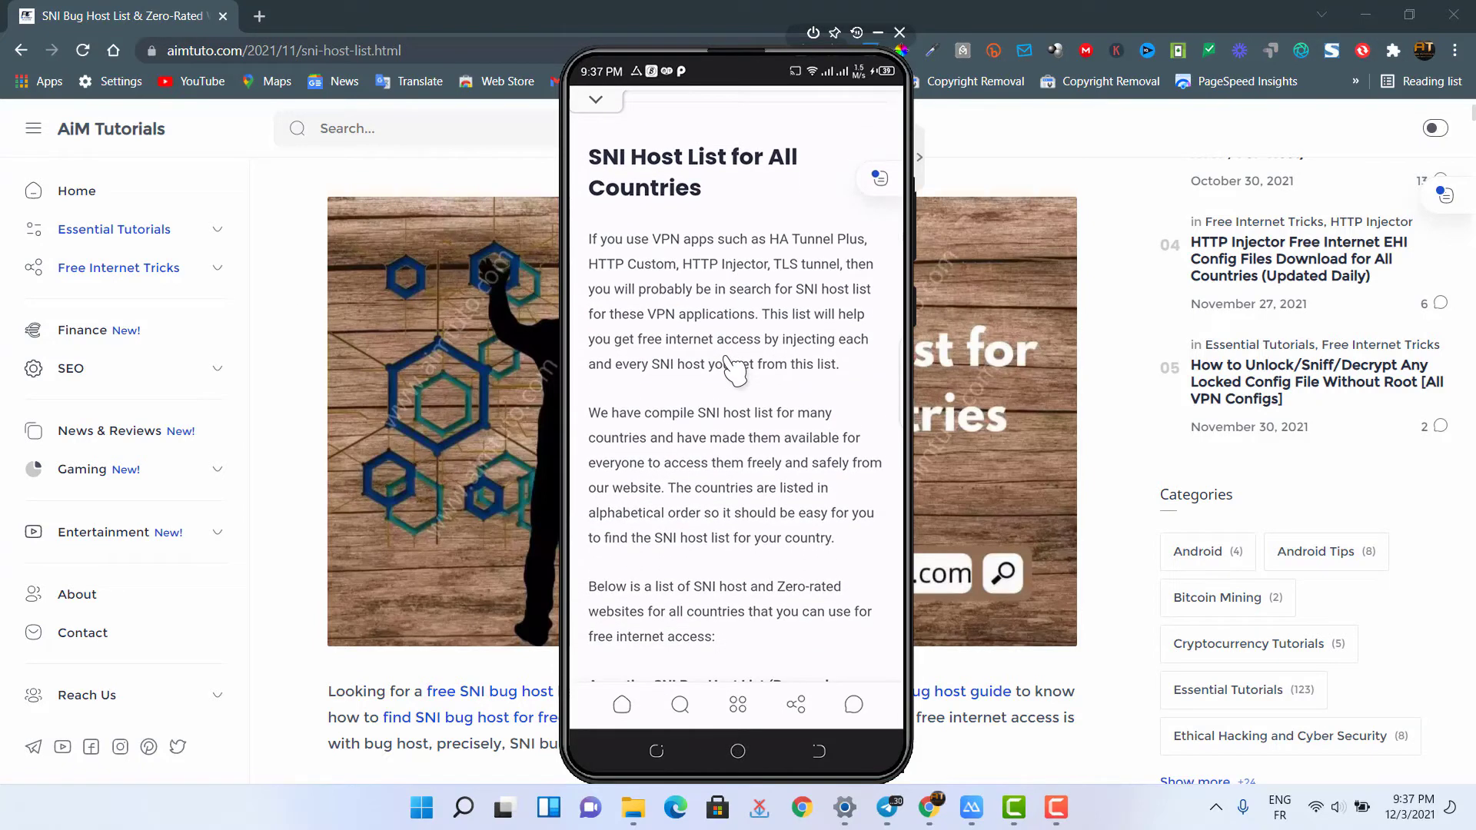
Examine the article's SNI bug host lists for the countries from Argentina through Egypt, Haiti, France and Iran to Jamaica.
scroll(735, 371, down, 3)
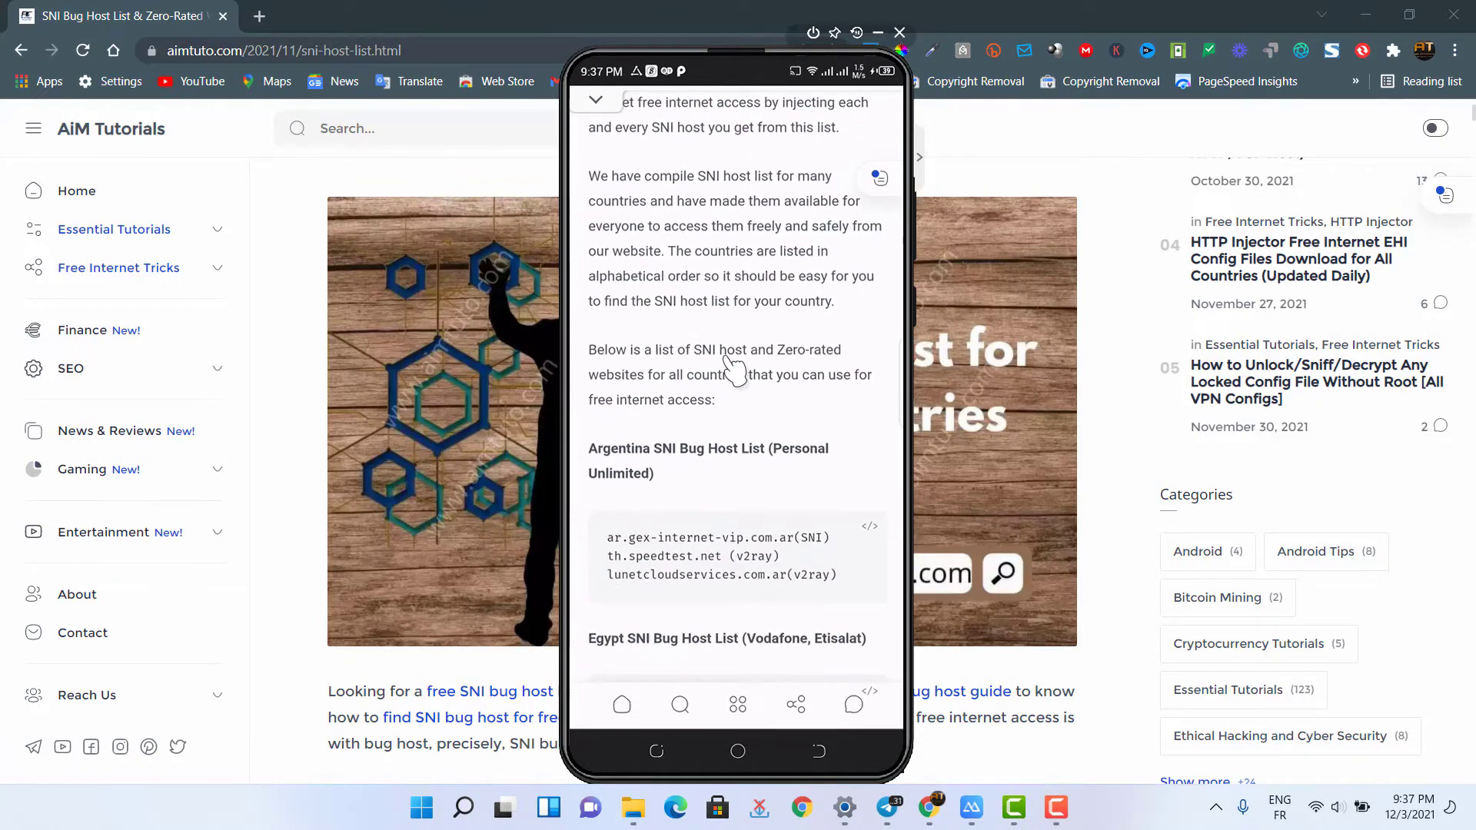
scroll(734, 372, down, 2)
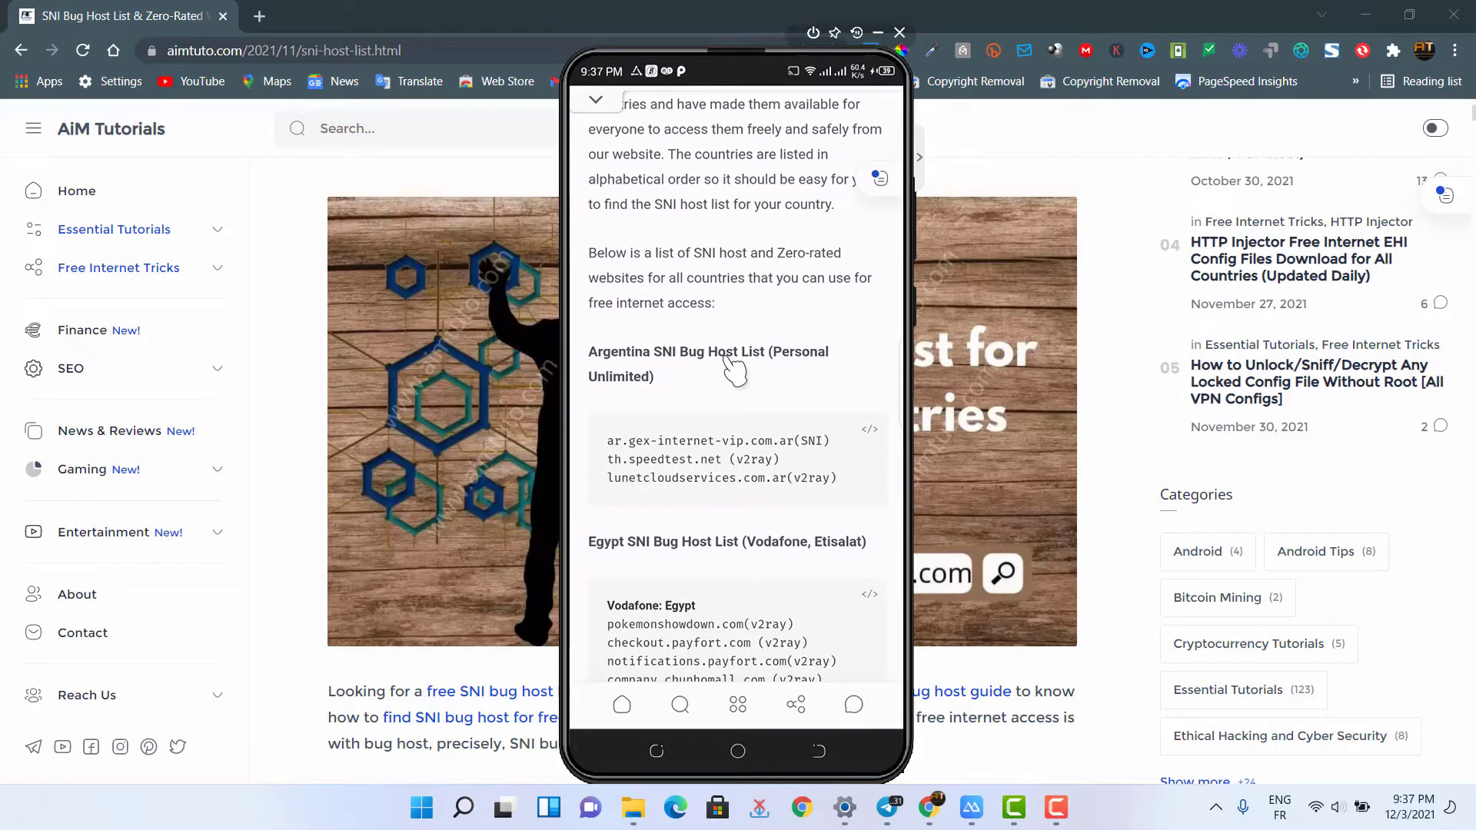
scroll(734, 371, down, 5)
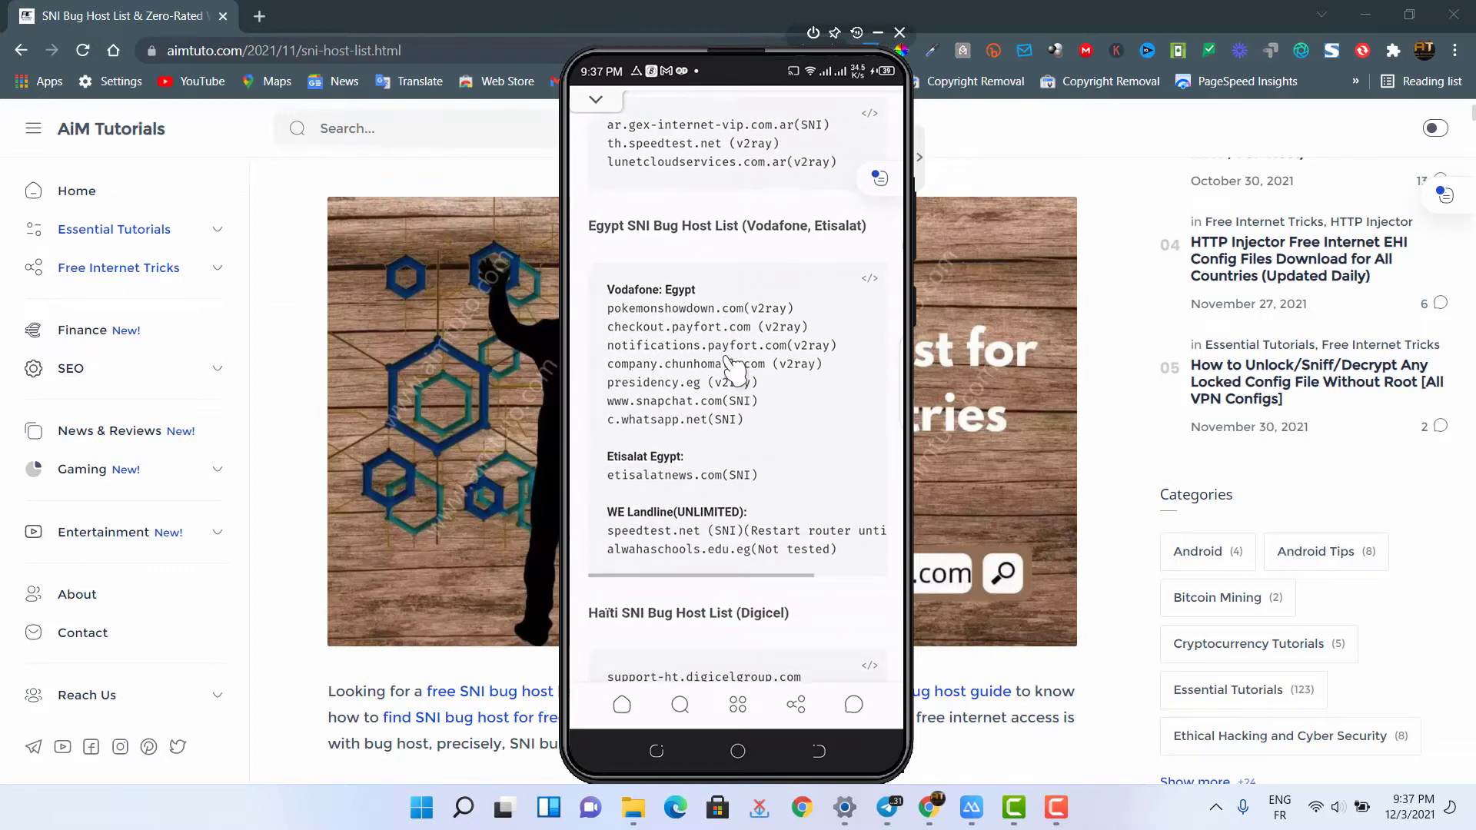
scroll(734, 371, up, 1)
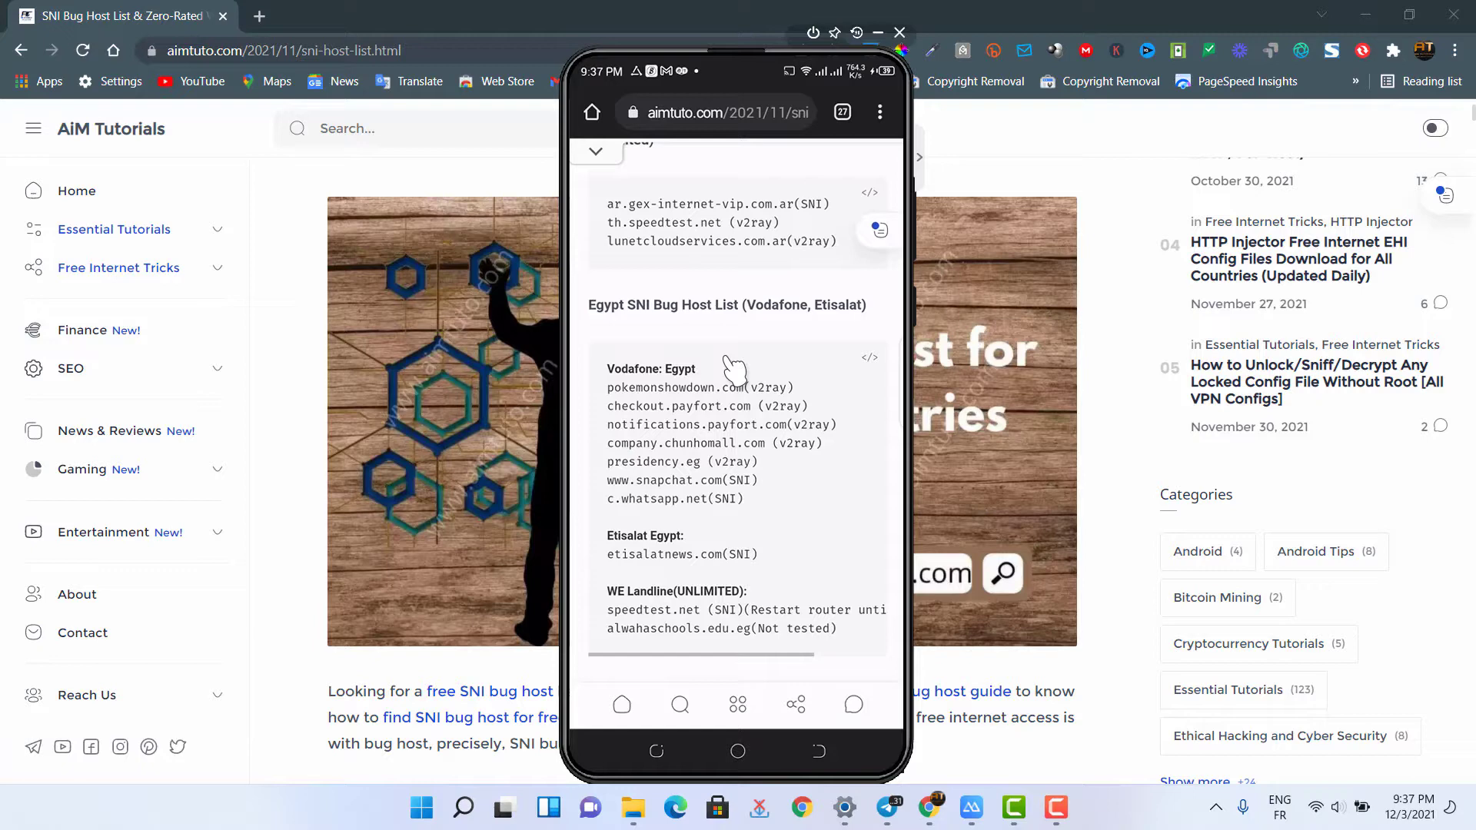
scroll(732, 368, down, 3)
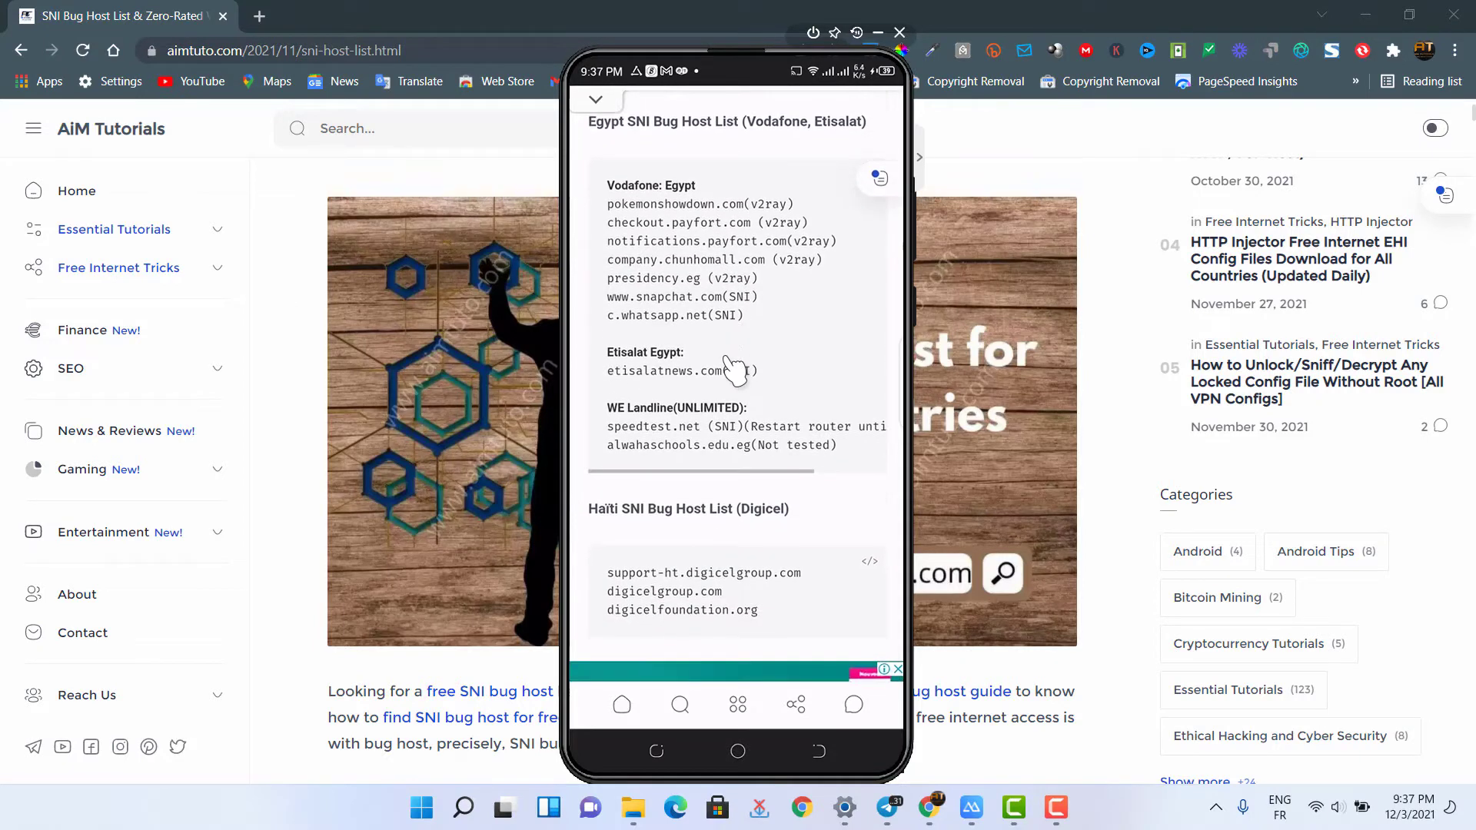
scroll(733, 371, down, 1)
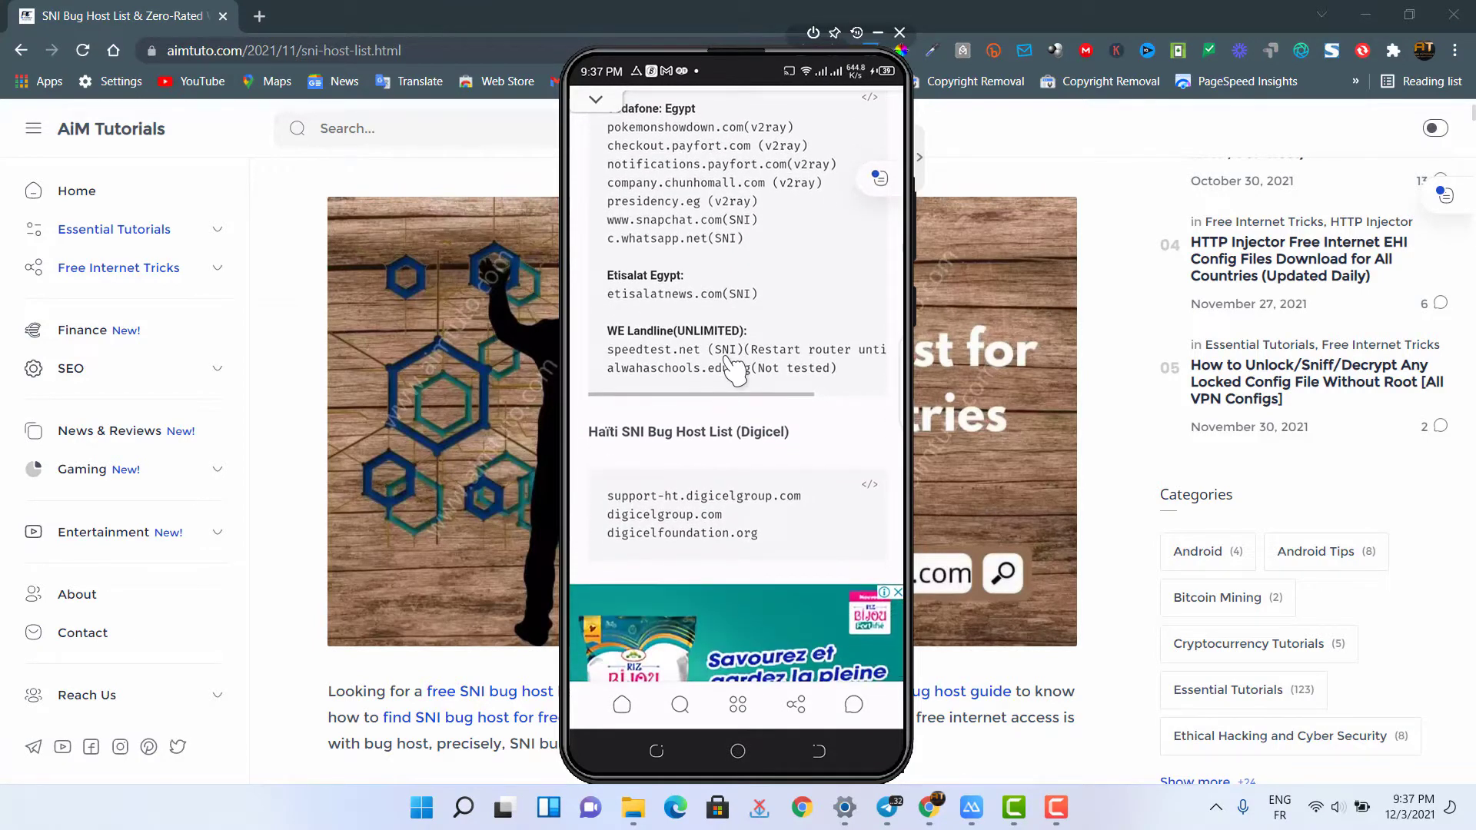
scroll(734, 369, down, 8)
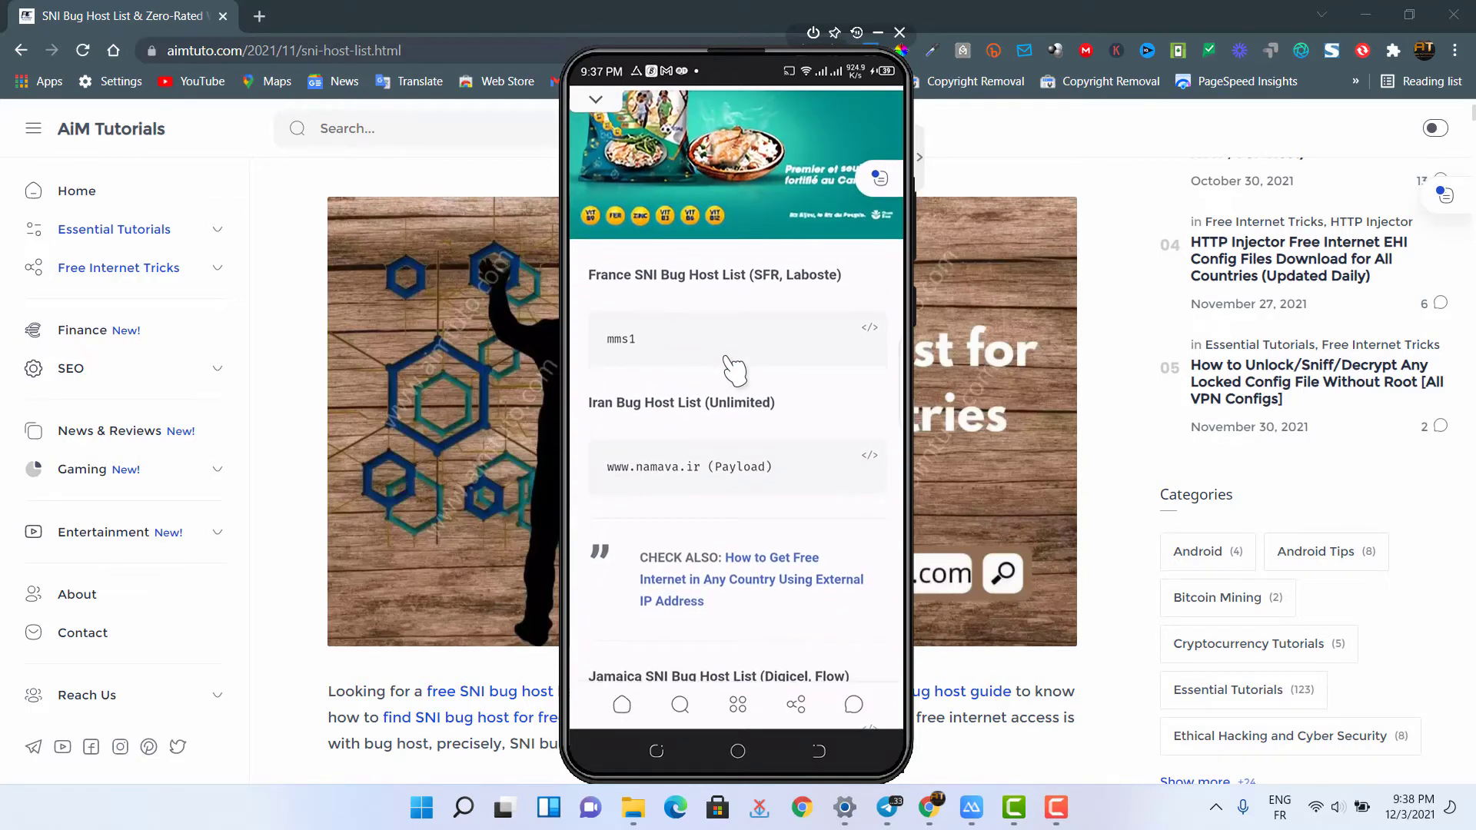
scroll(734, 367, down, 5)
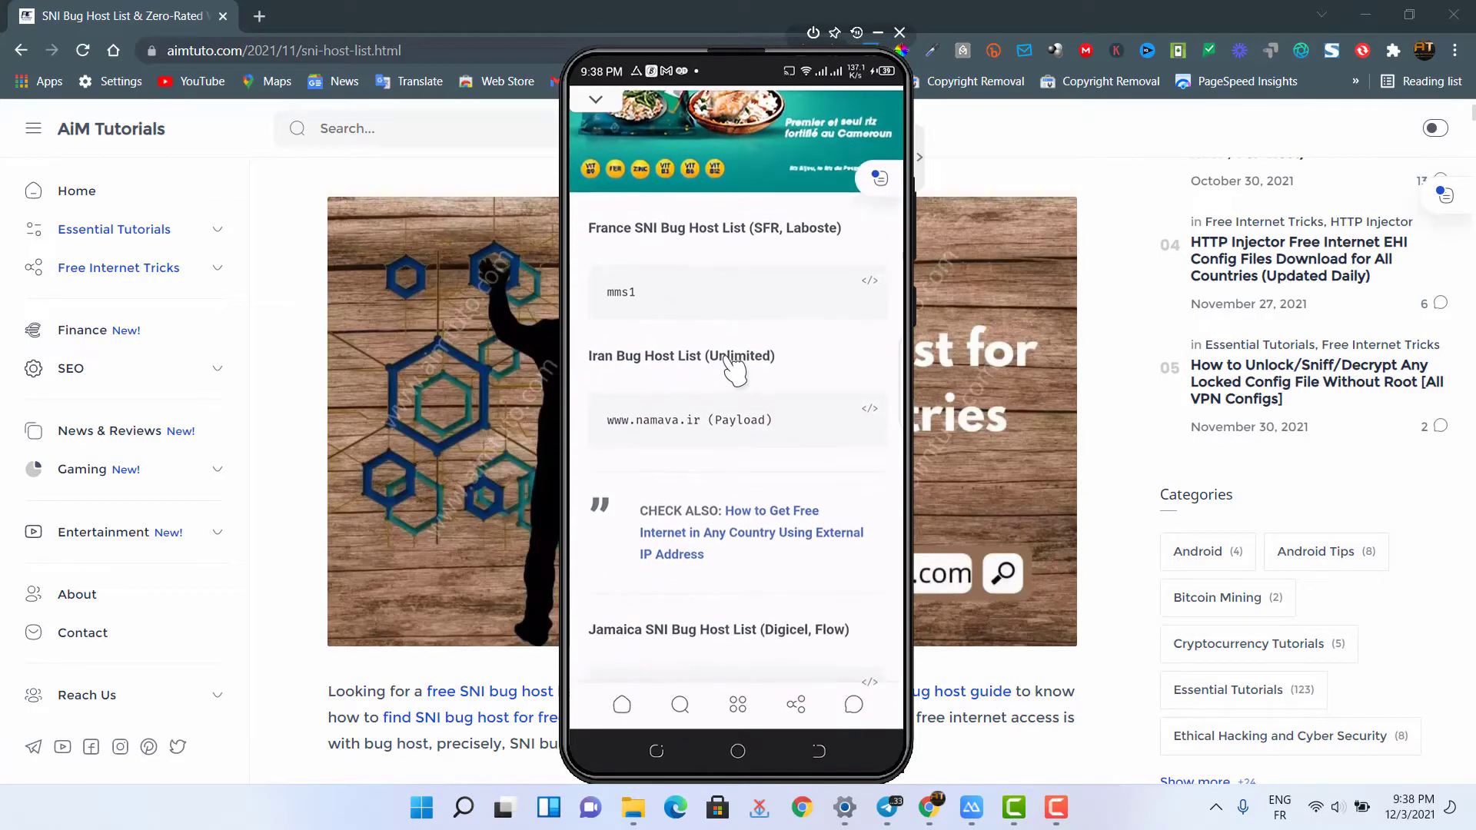
scroll(734, 367, down, 8)
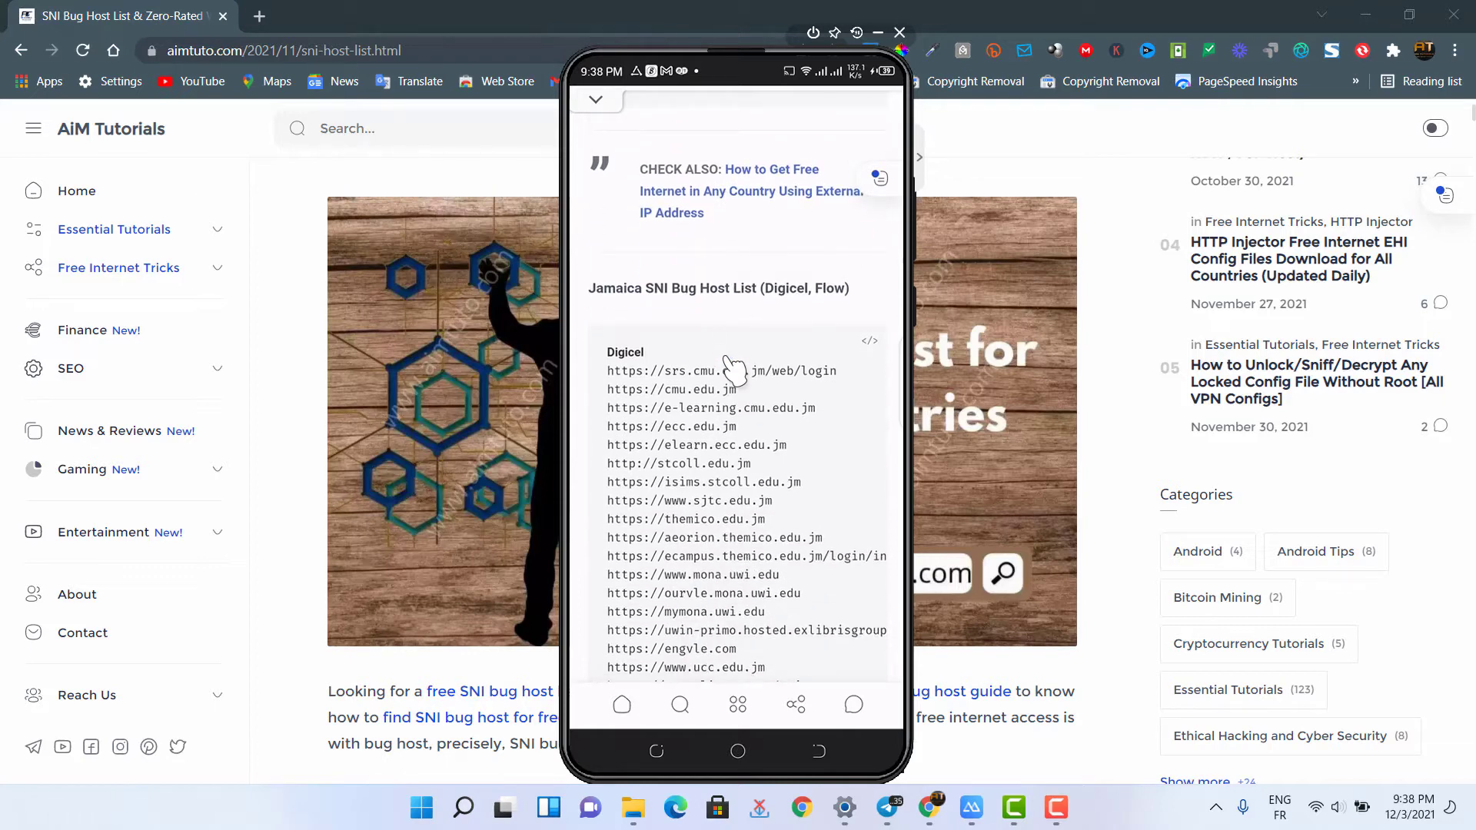
scroll(734, 367, down, 6)
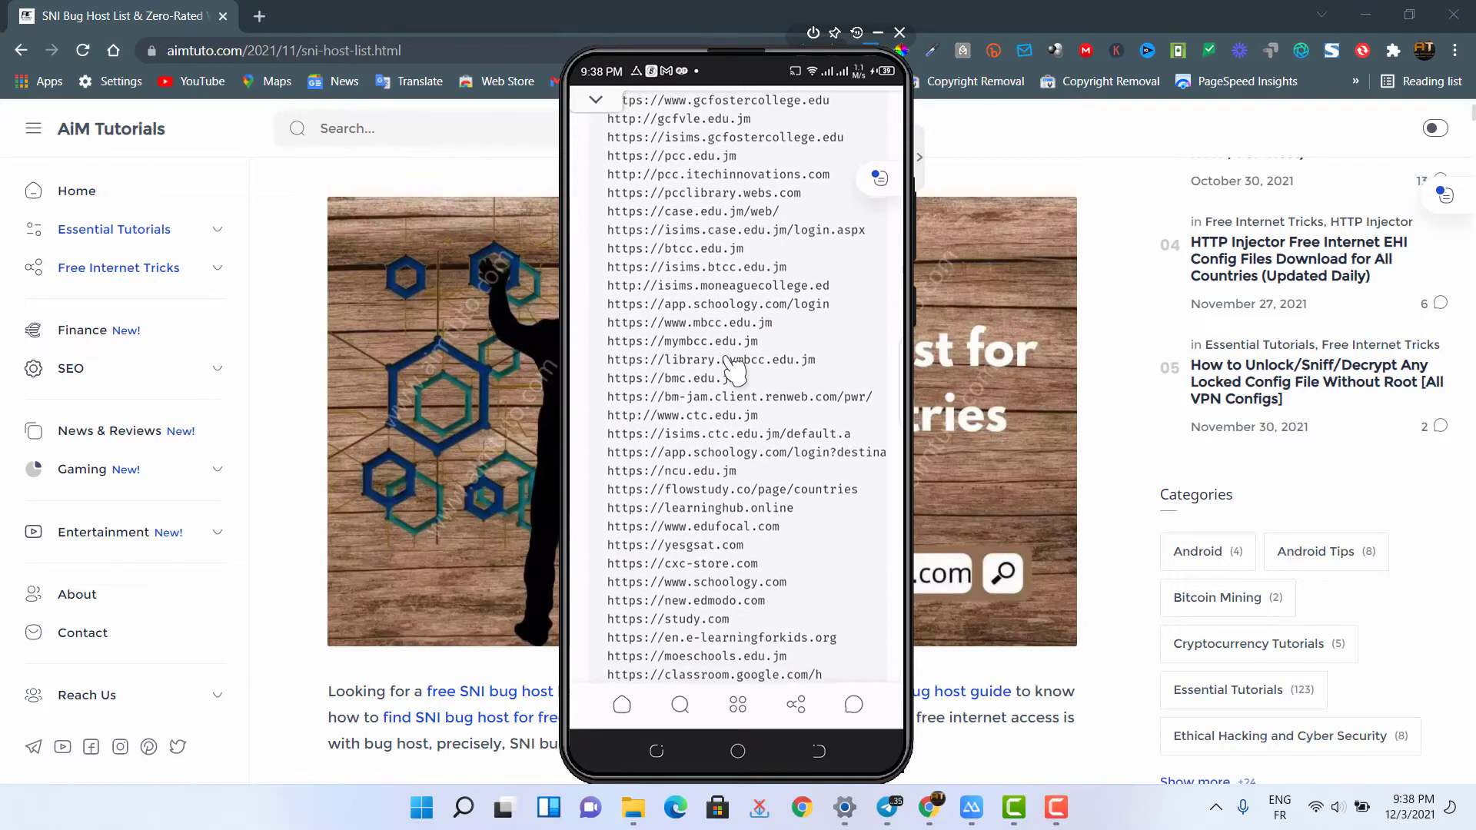
scroll(734, 368, down, 7)
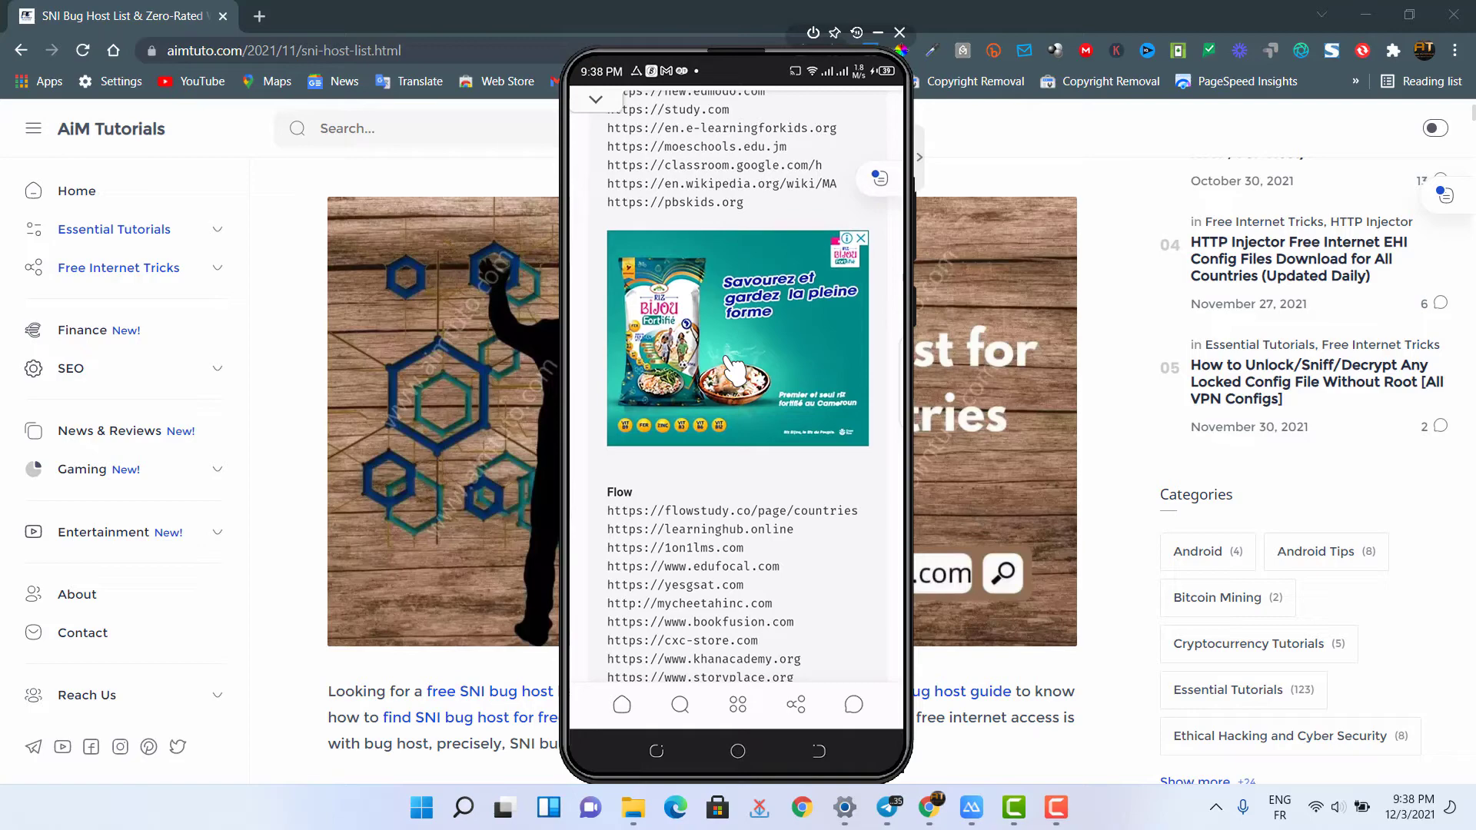
scroll(733, 367, down, 7)
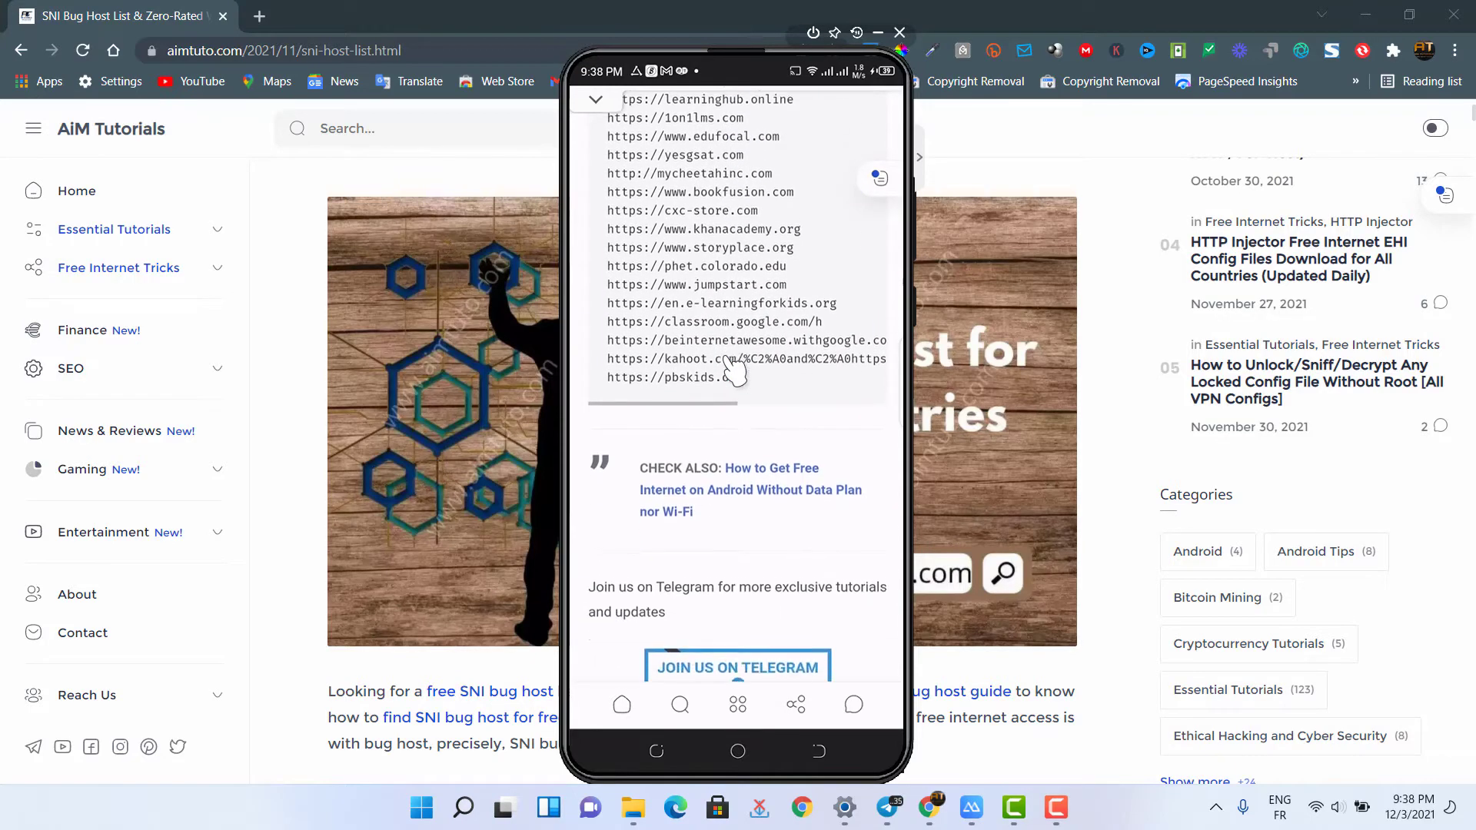
Review the host lists for the countries from Kenya through New Zealand, Portugal and Qatar to Rwanda.
scroll(734, 367, up, 7)
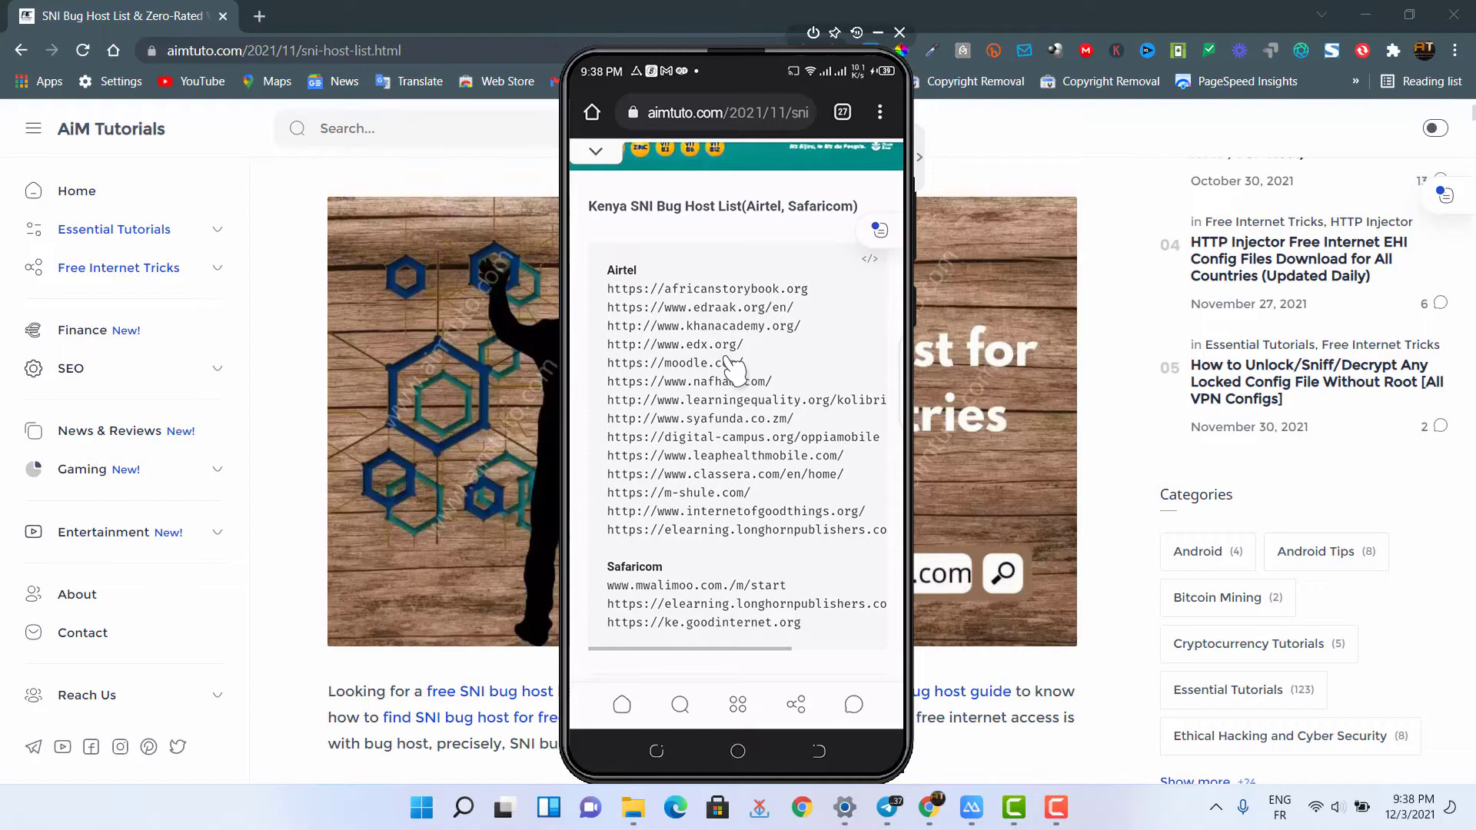
scroll(734, 367, down, 15)
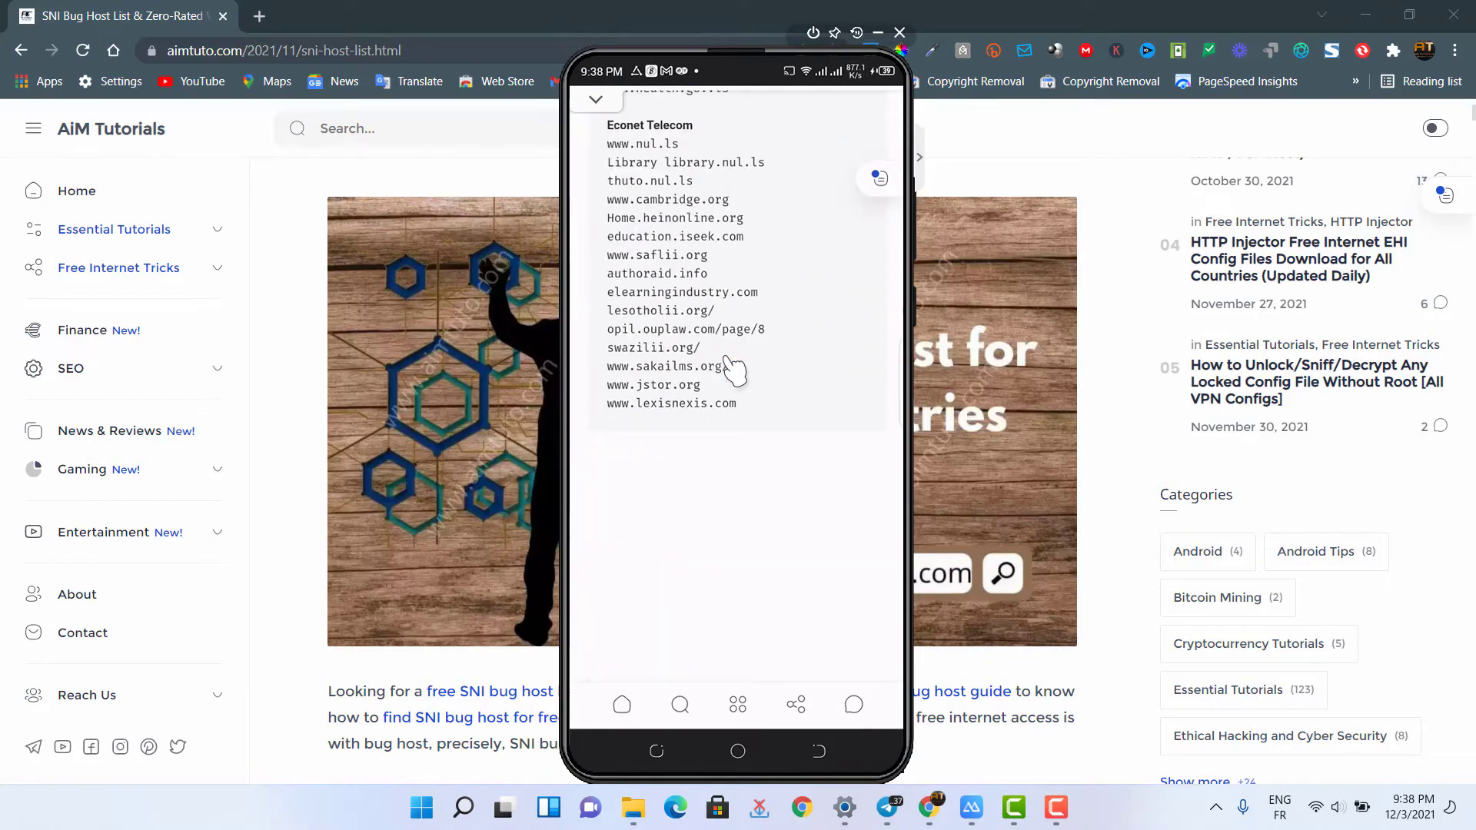
scroll(733, 369, down, 5)
scroll(725, 357, down, 7)
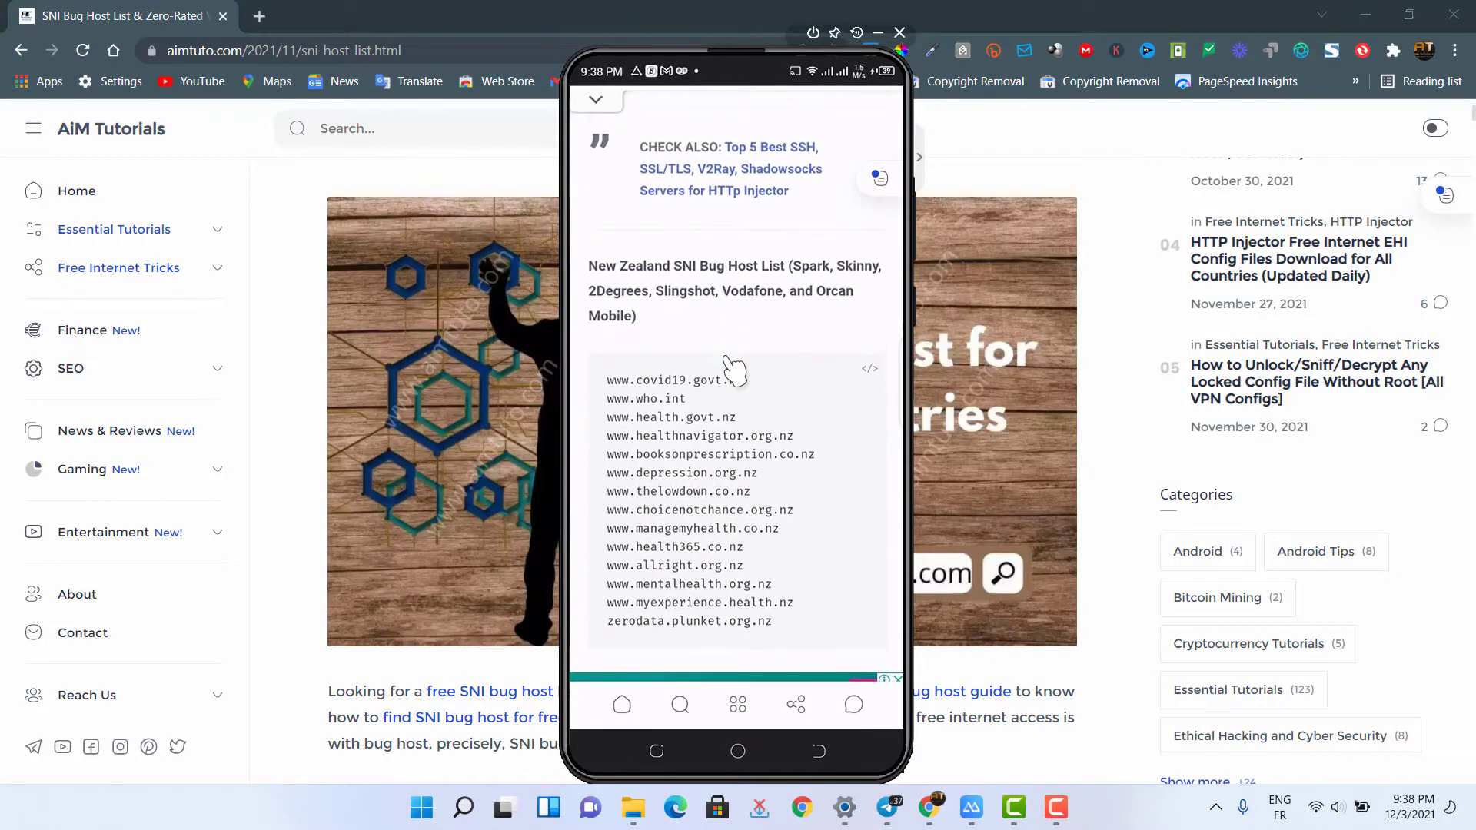
scroll(724, 357, up, 8)
scroll(725, 357, down, 5)
scroll(734, 367, down, 15)
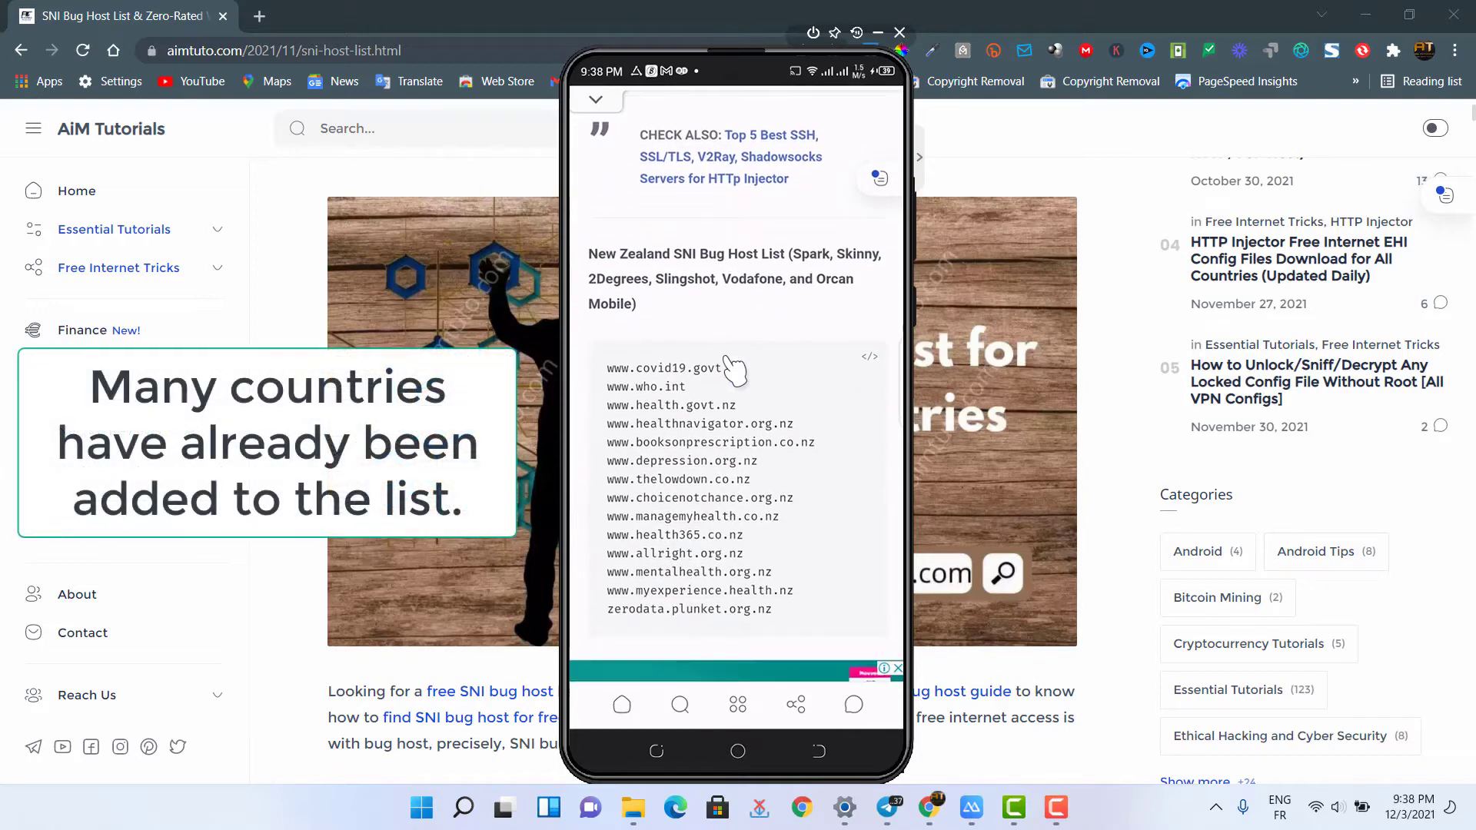
scroll(734, 369, down, 10)
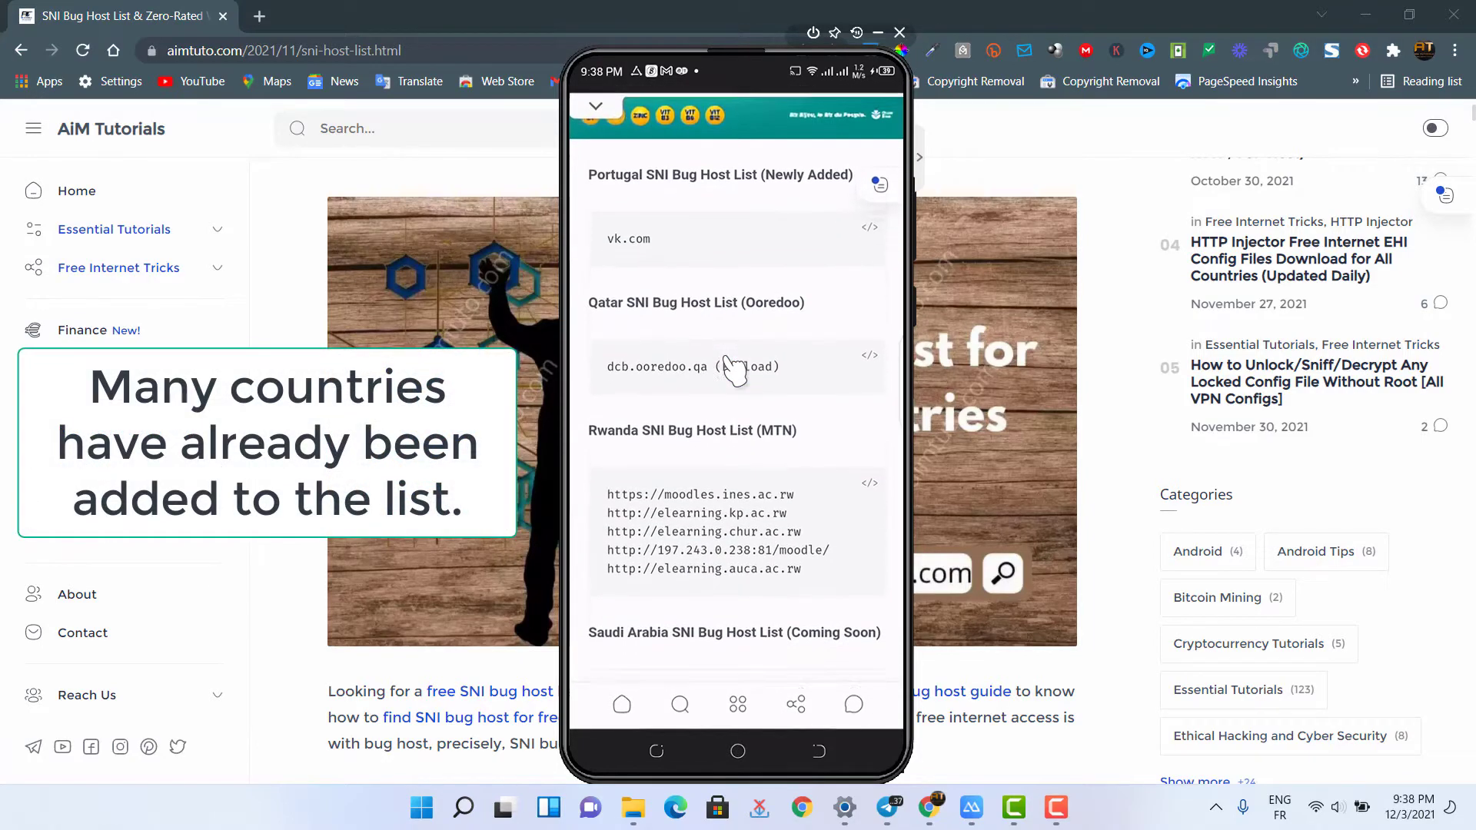
Look through the South Africa and United Kingdom host lists and the important note on countries not yet included.
scroll(734, 369, up, 1)
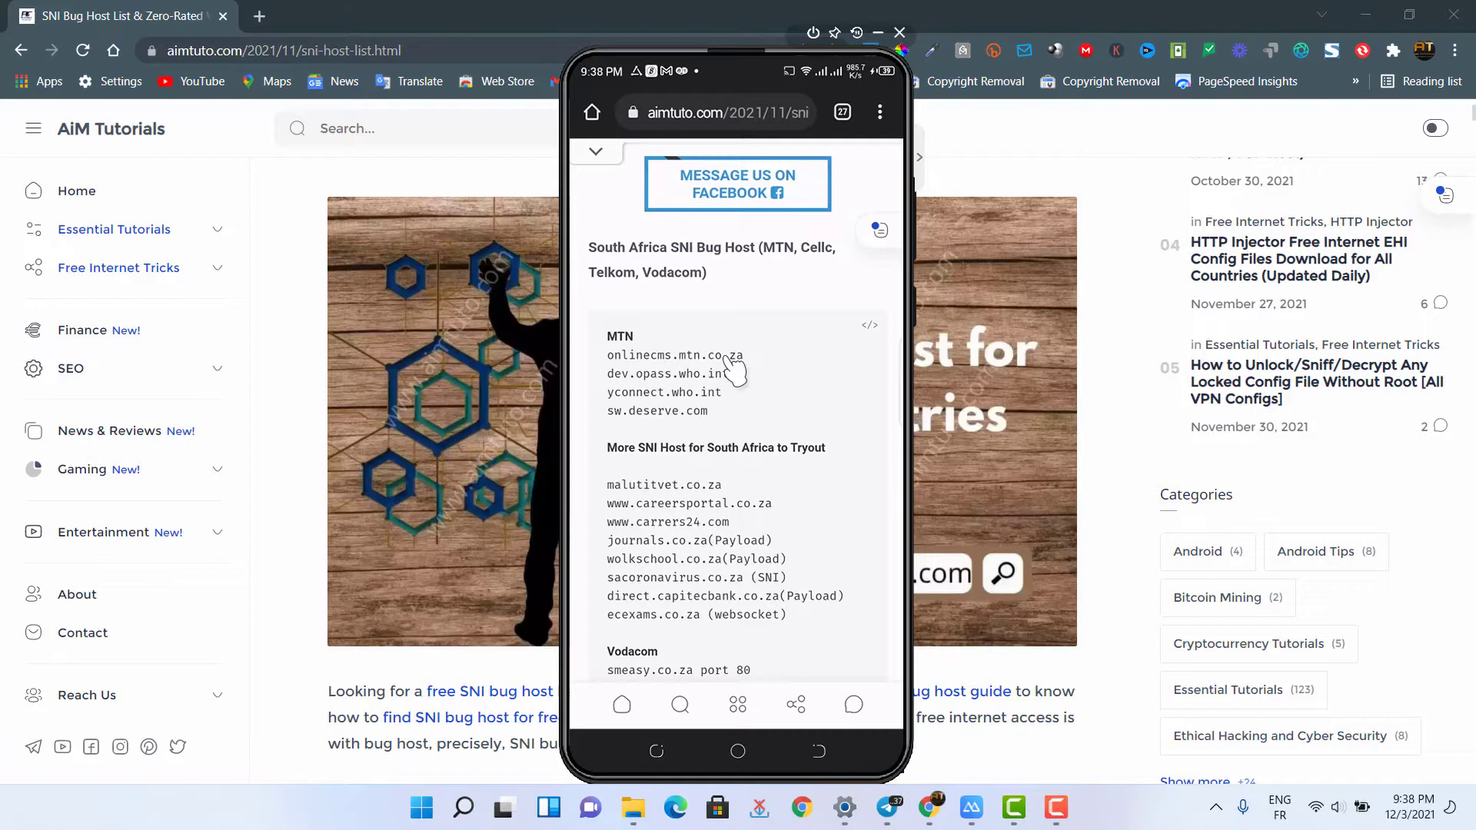
scroll(734, 369, down, 10)
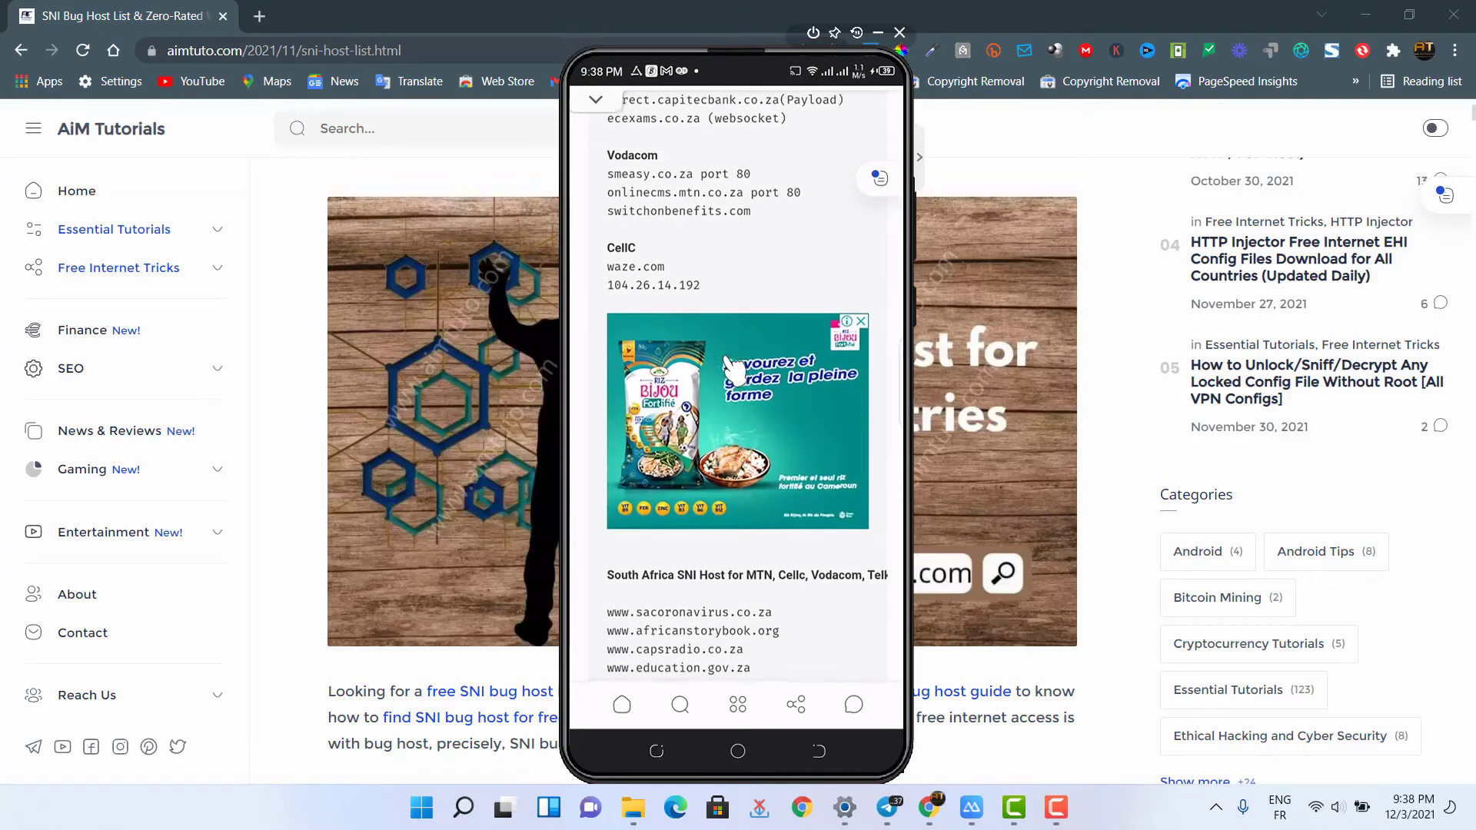
scroll(734, 368, down, 5)
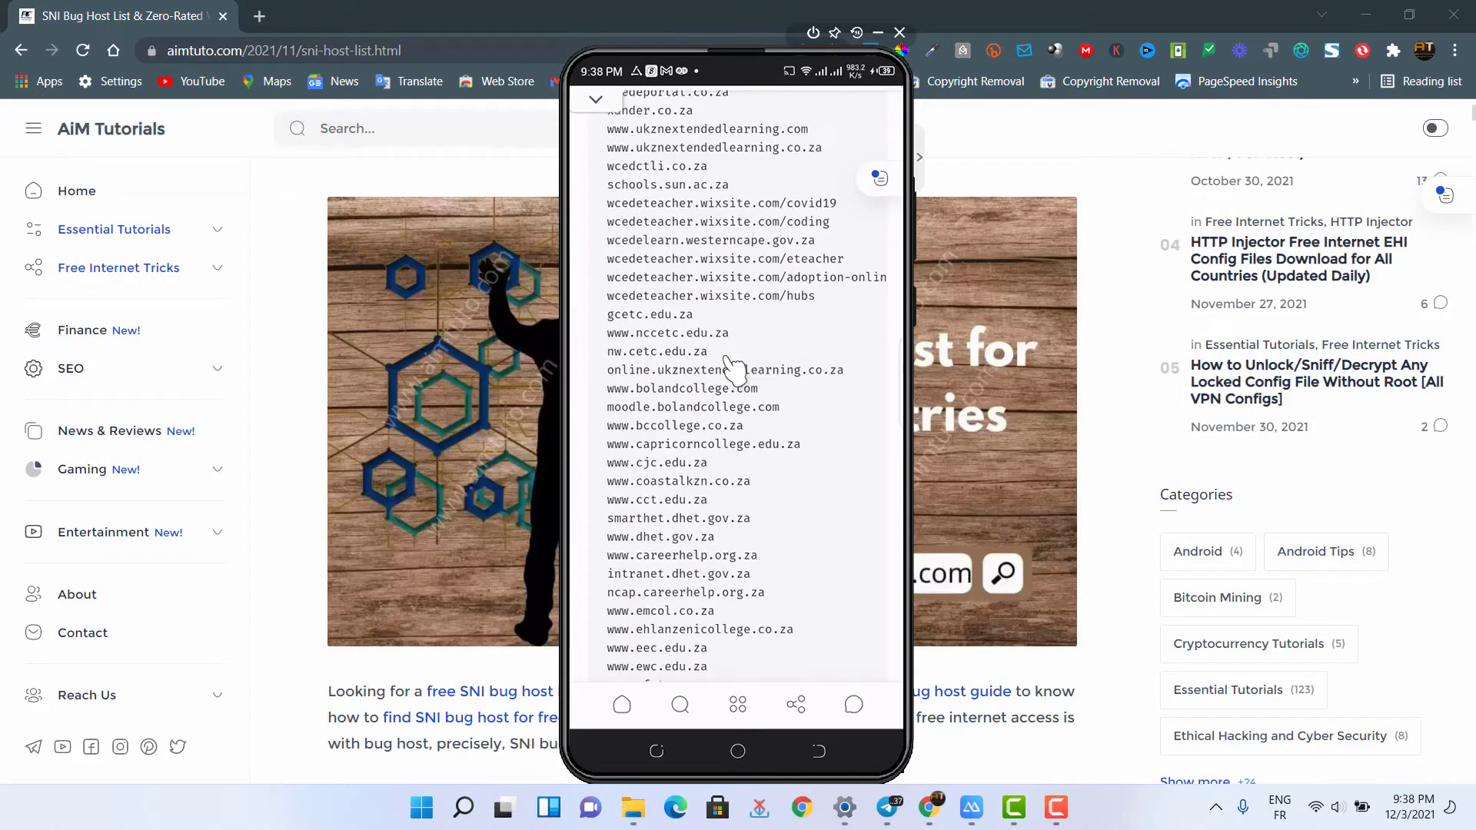
scroll(734, 369, down, 8)
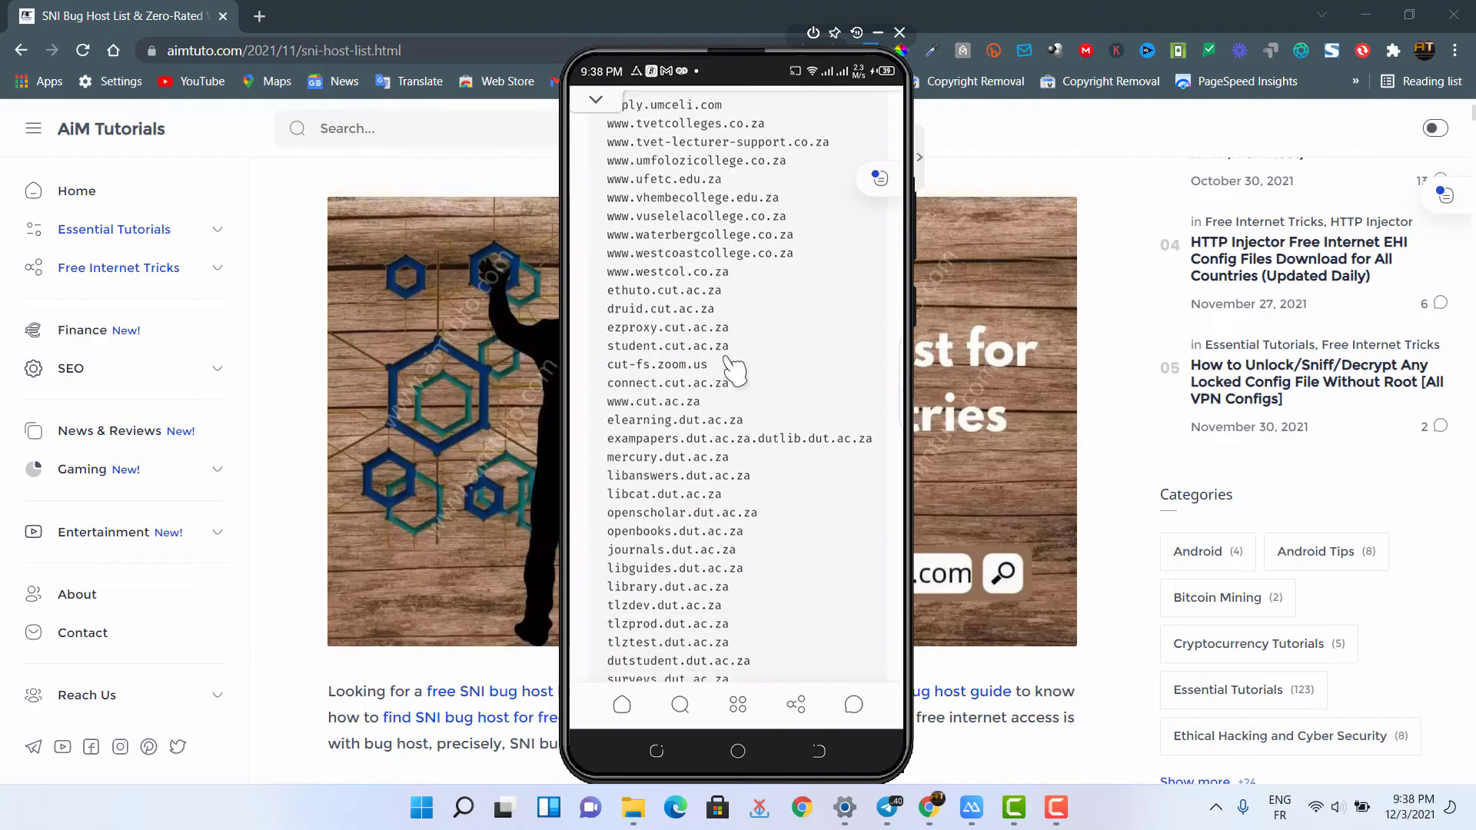
scroll(734, 369, up, 3)
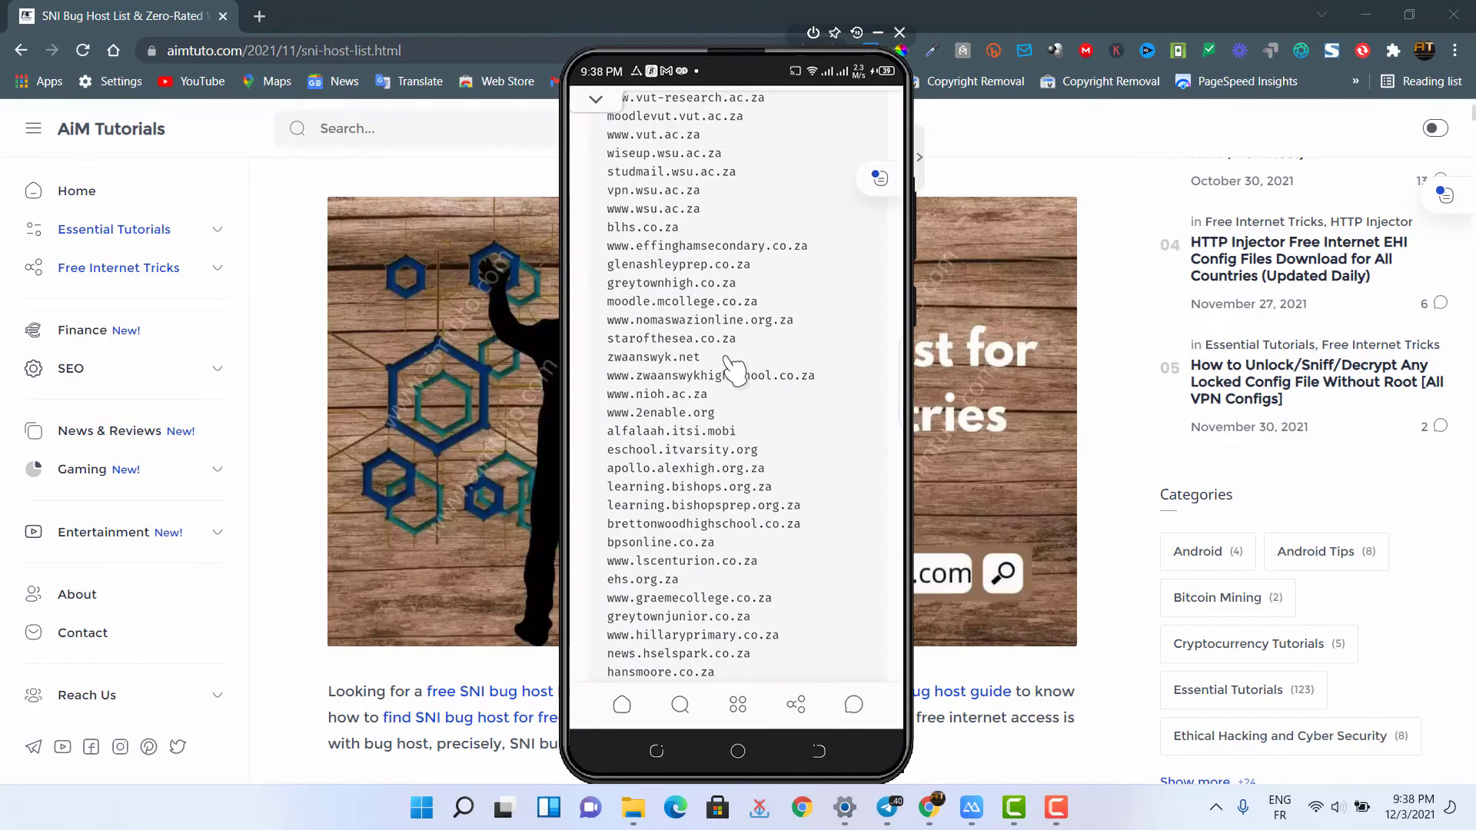
scroll(734, 369, up, 10)
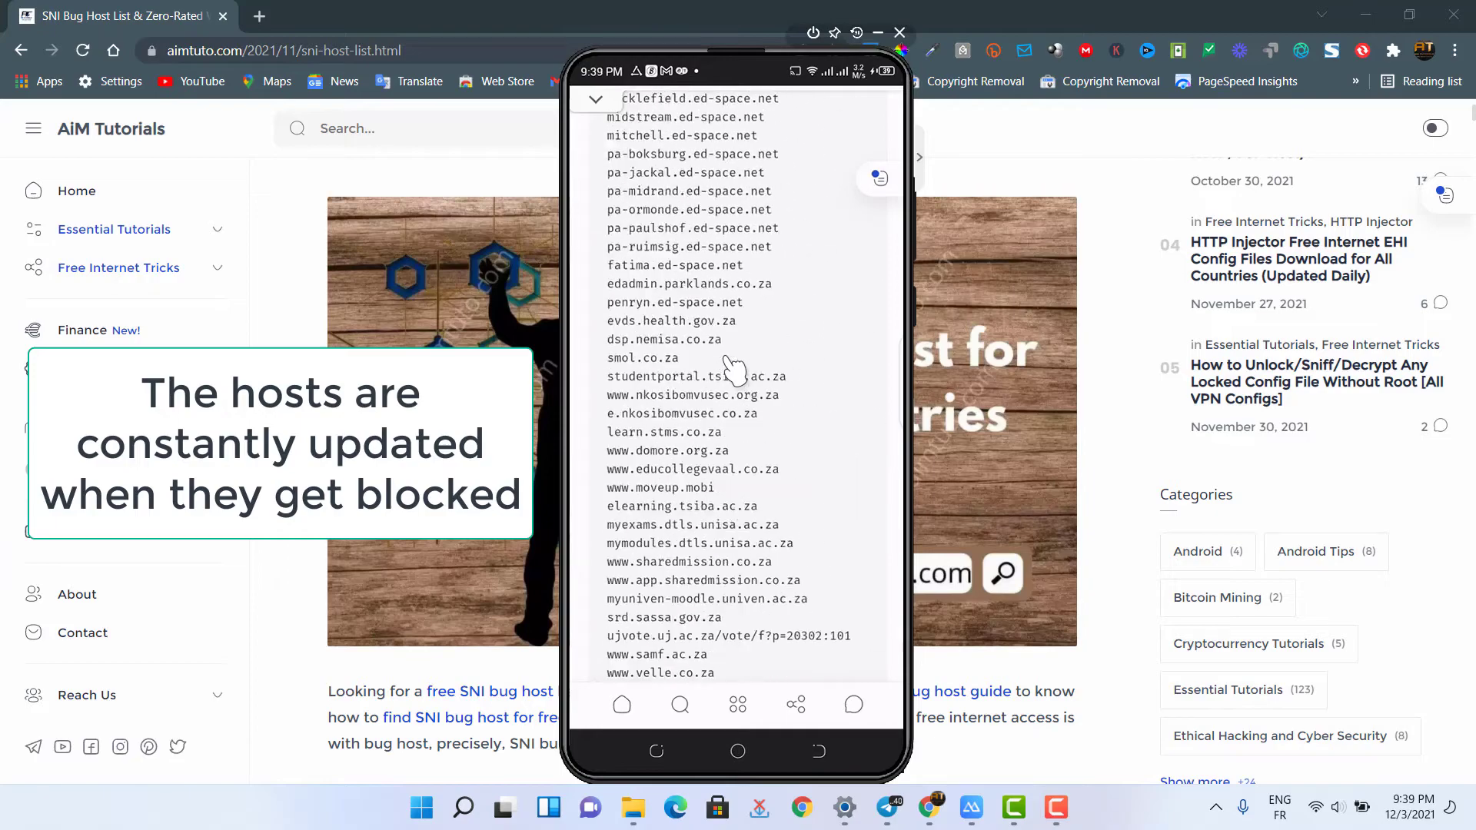
scroll(734, 368, up, 15)
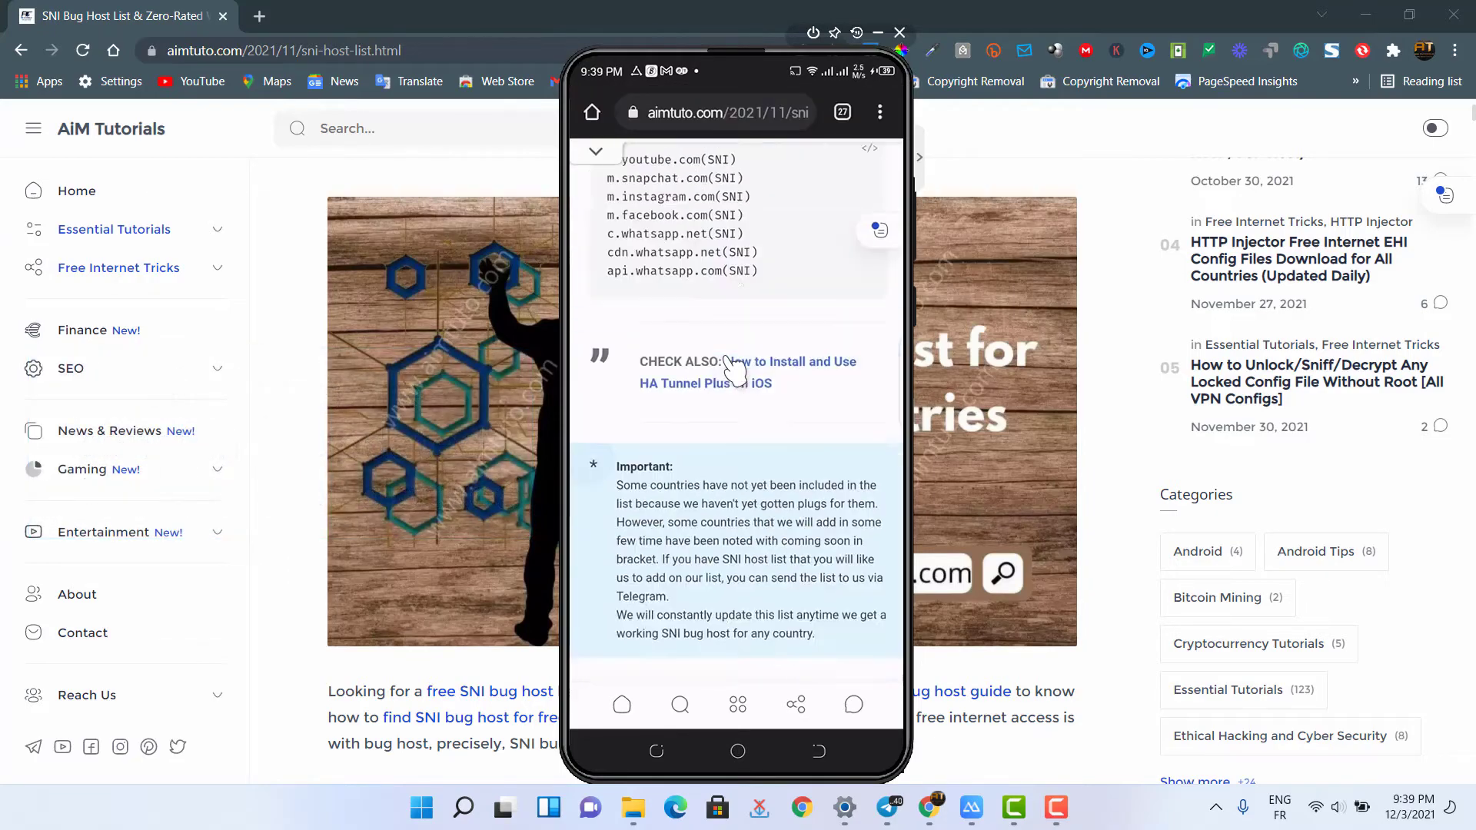
scroll(734, 371, up, 5)
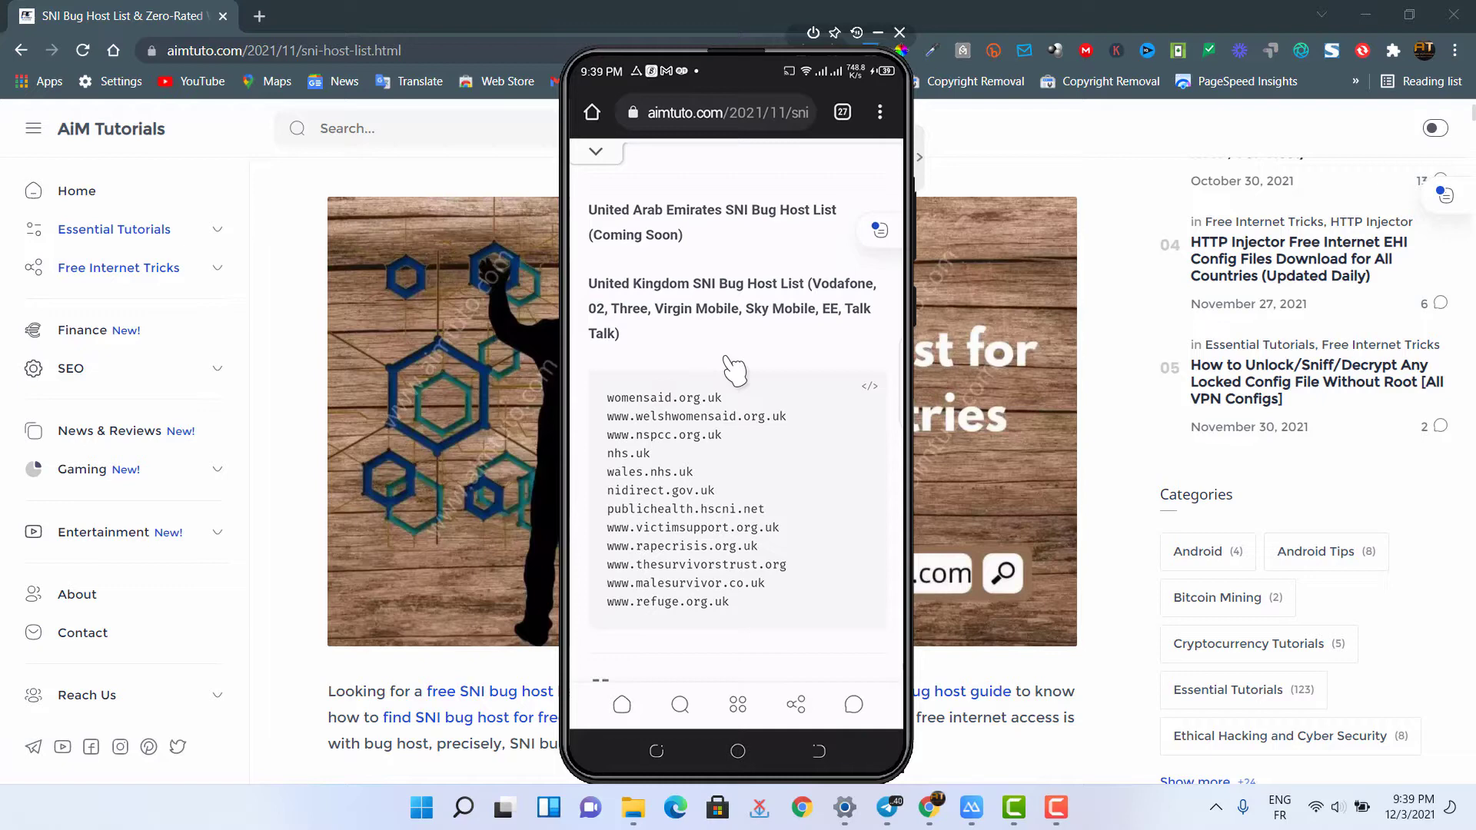
scroll(734, 368, up, 5)
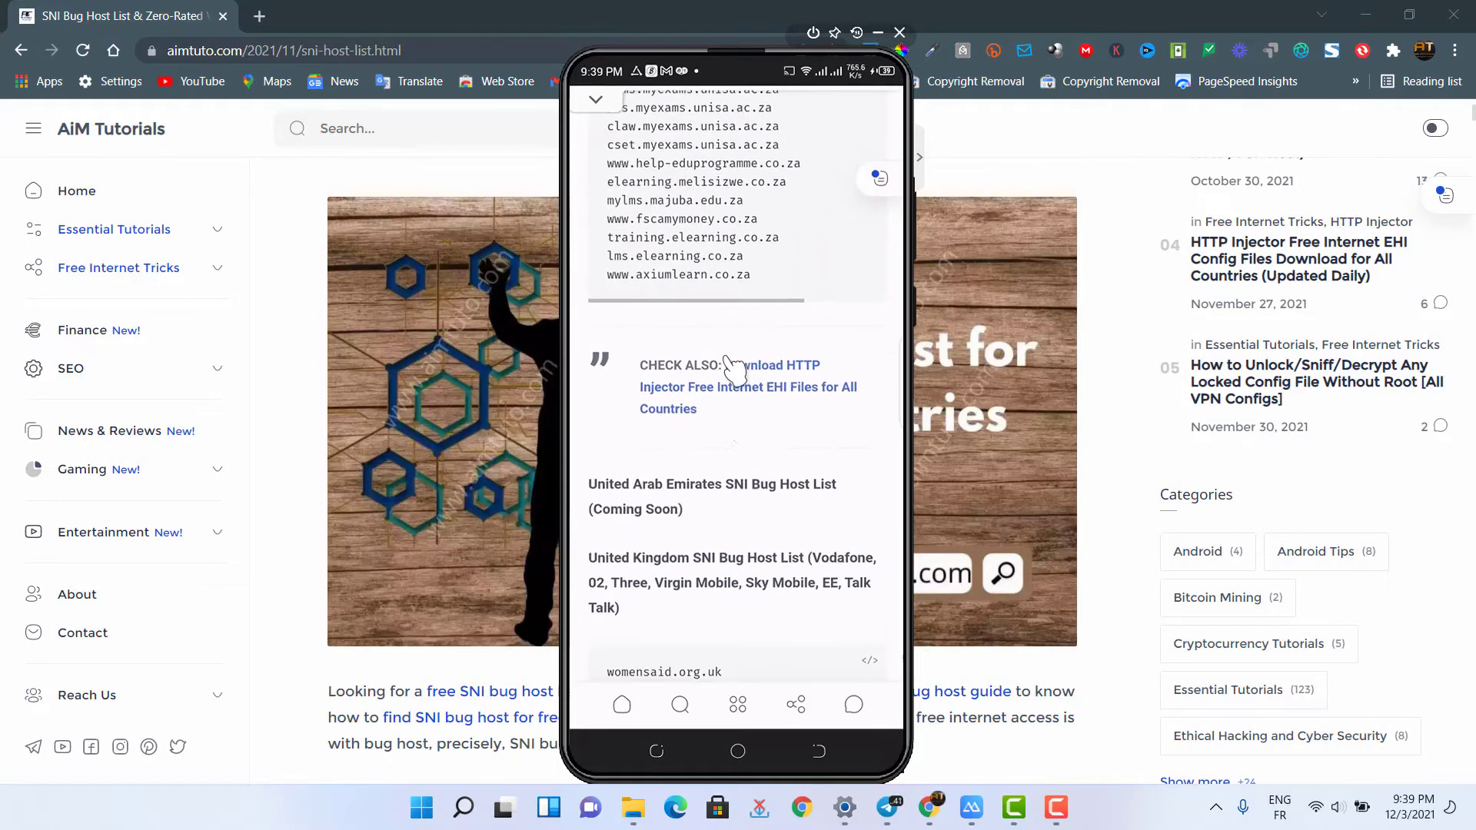
scroll(734, 367, down, 5)
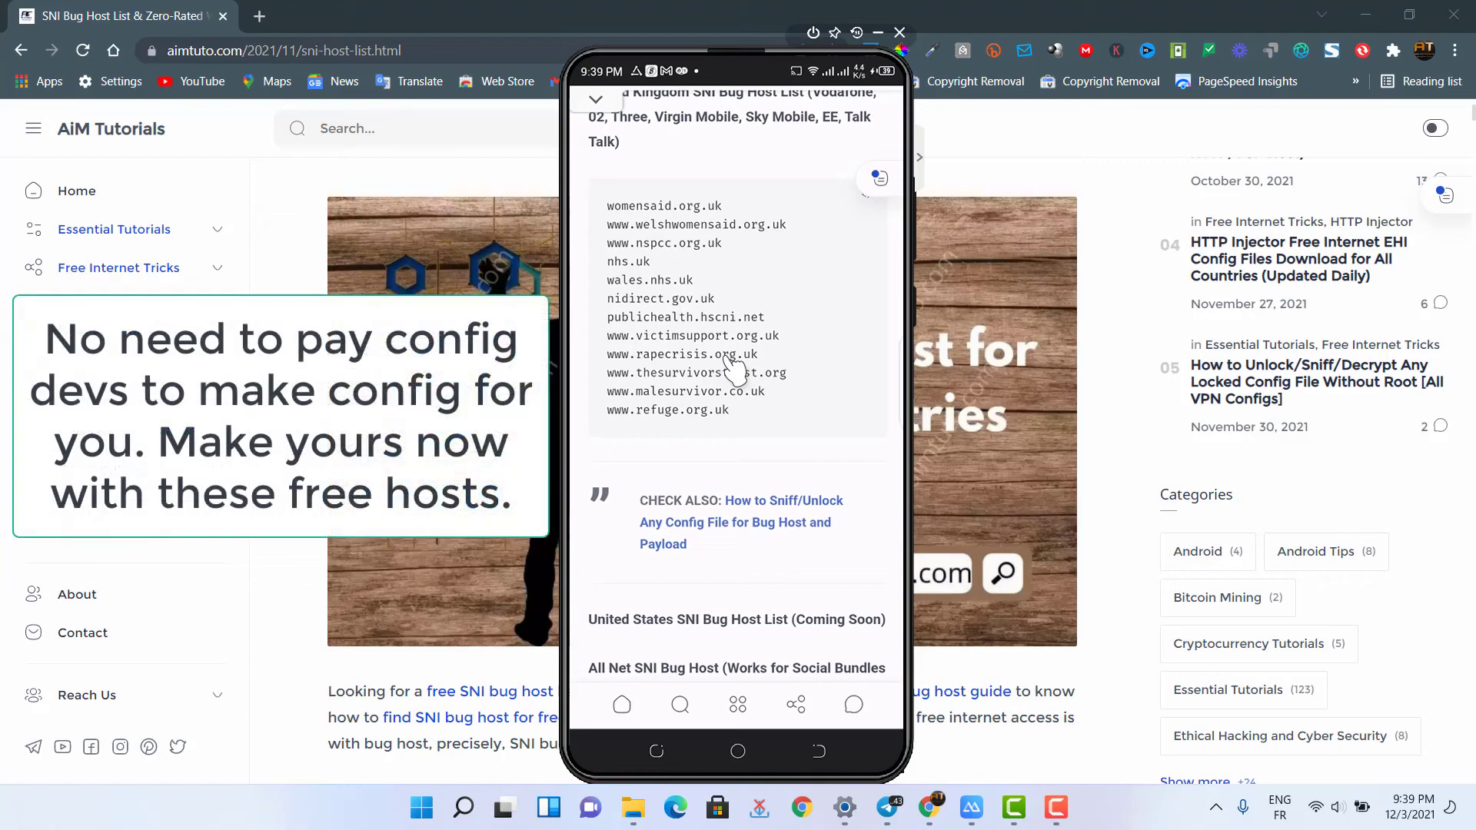
scroll(734, 371, up, 5)
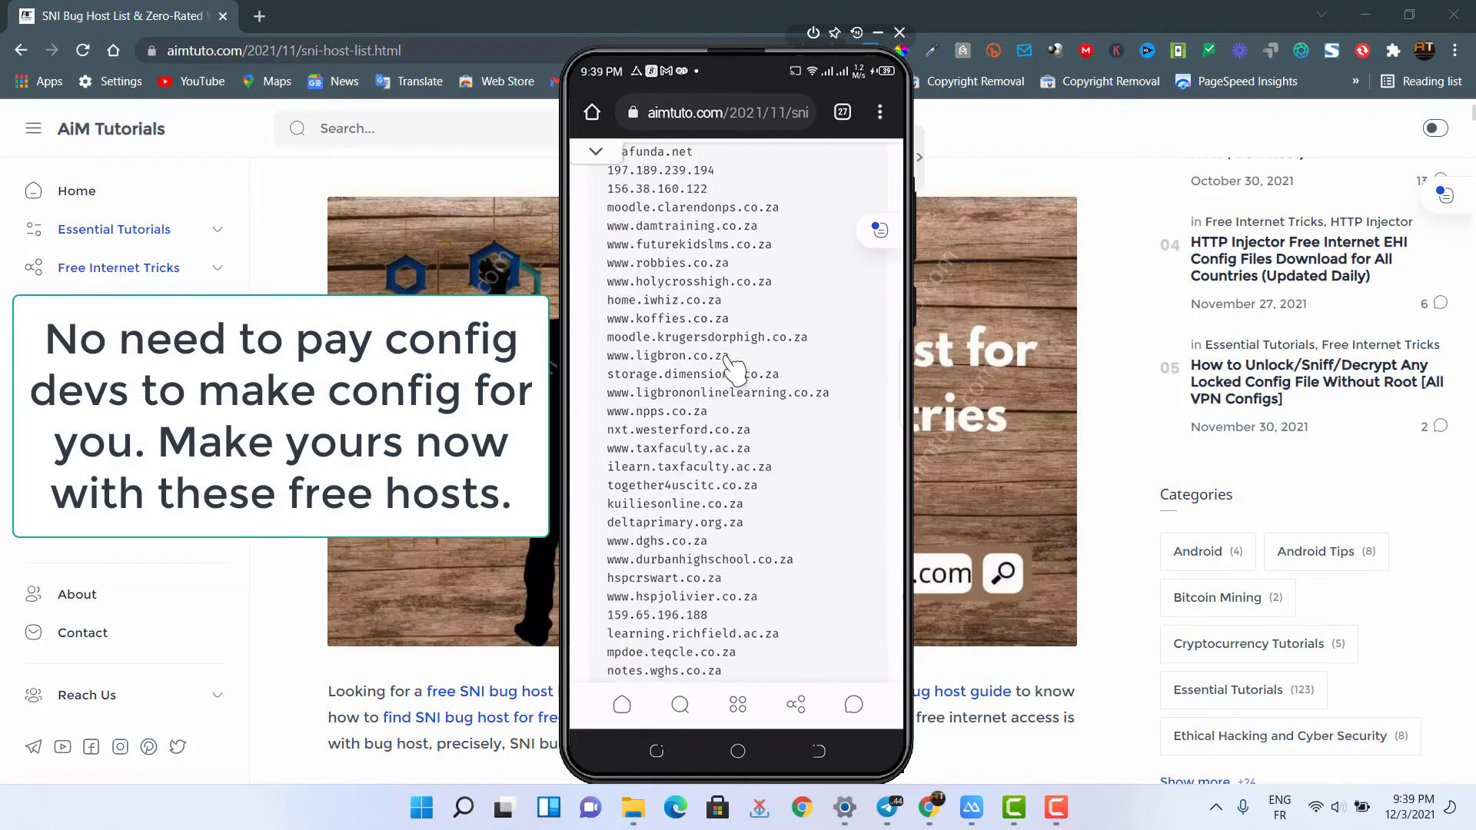
Review the South Africa host list again, including its MTN, Vodacom and CellC sections.
scroll(734, 367, up, 5)
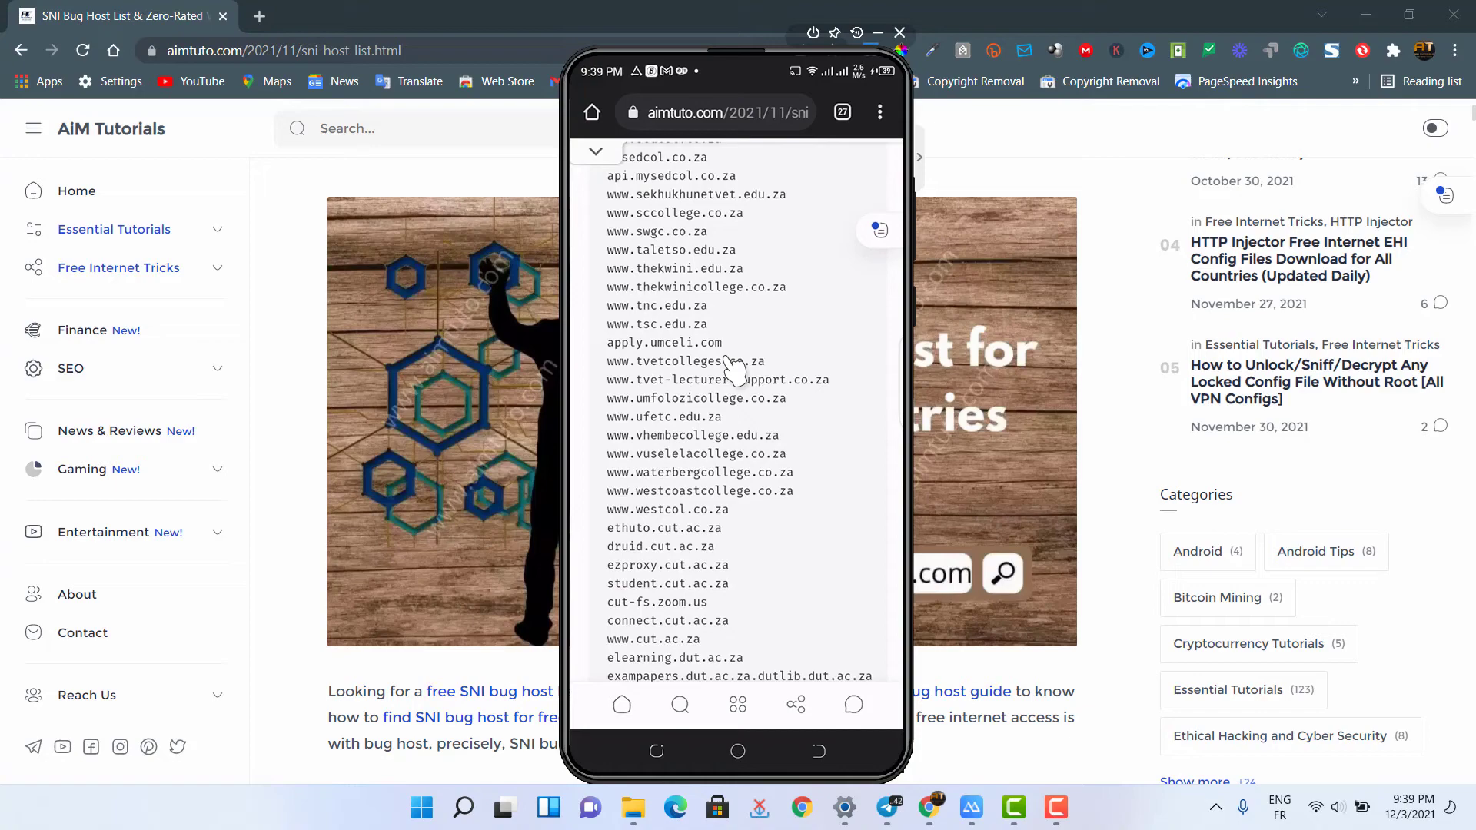
scroll(734, 371, up, 15)
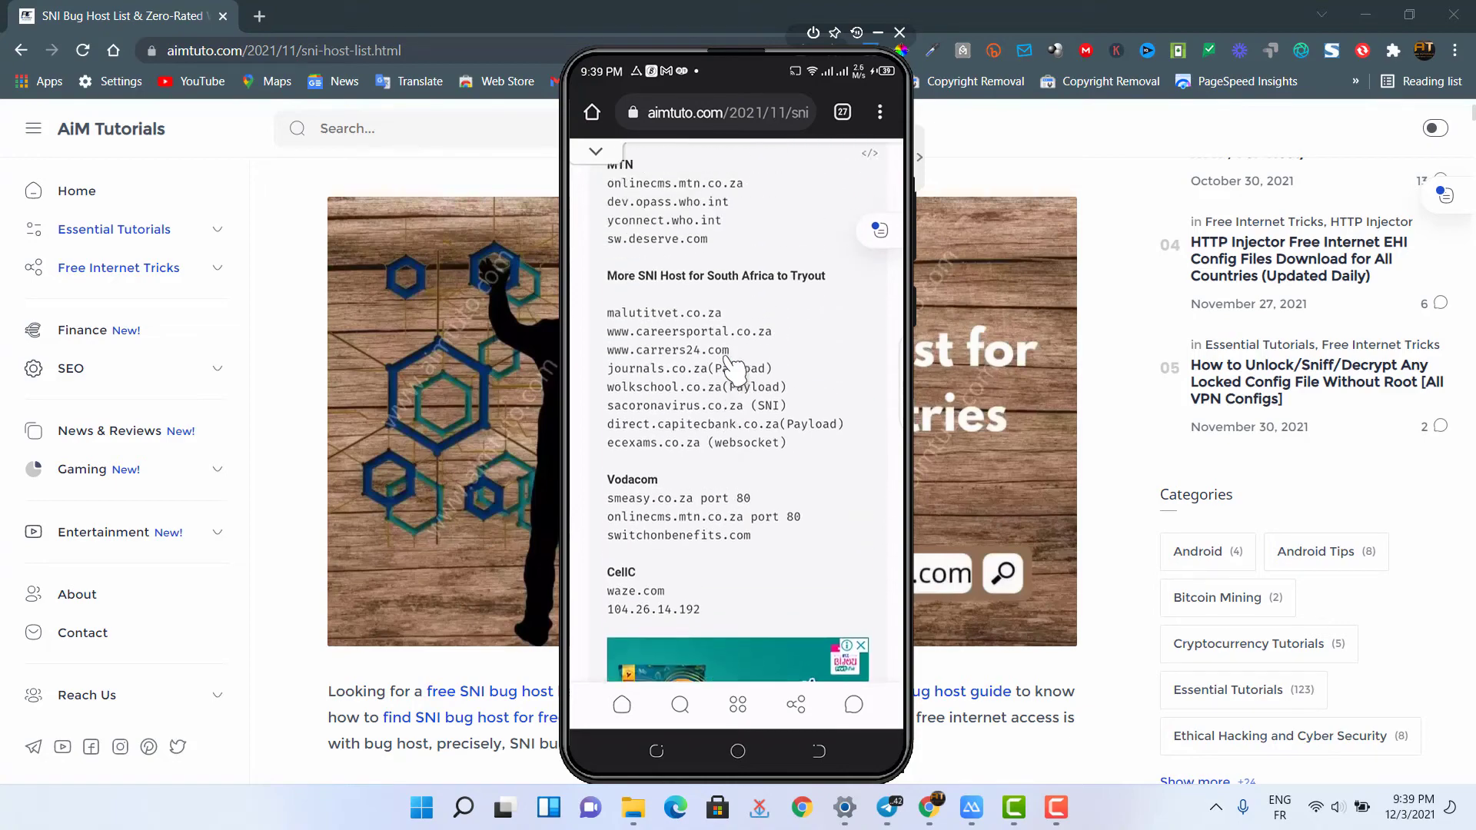
scroll(734, 368, up, 5)
scroll(733, 368, down, 5)
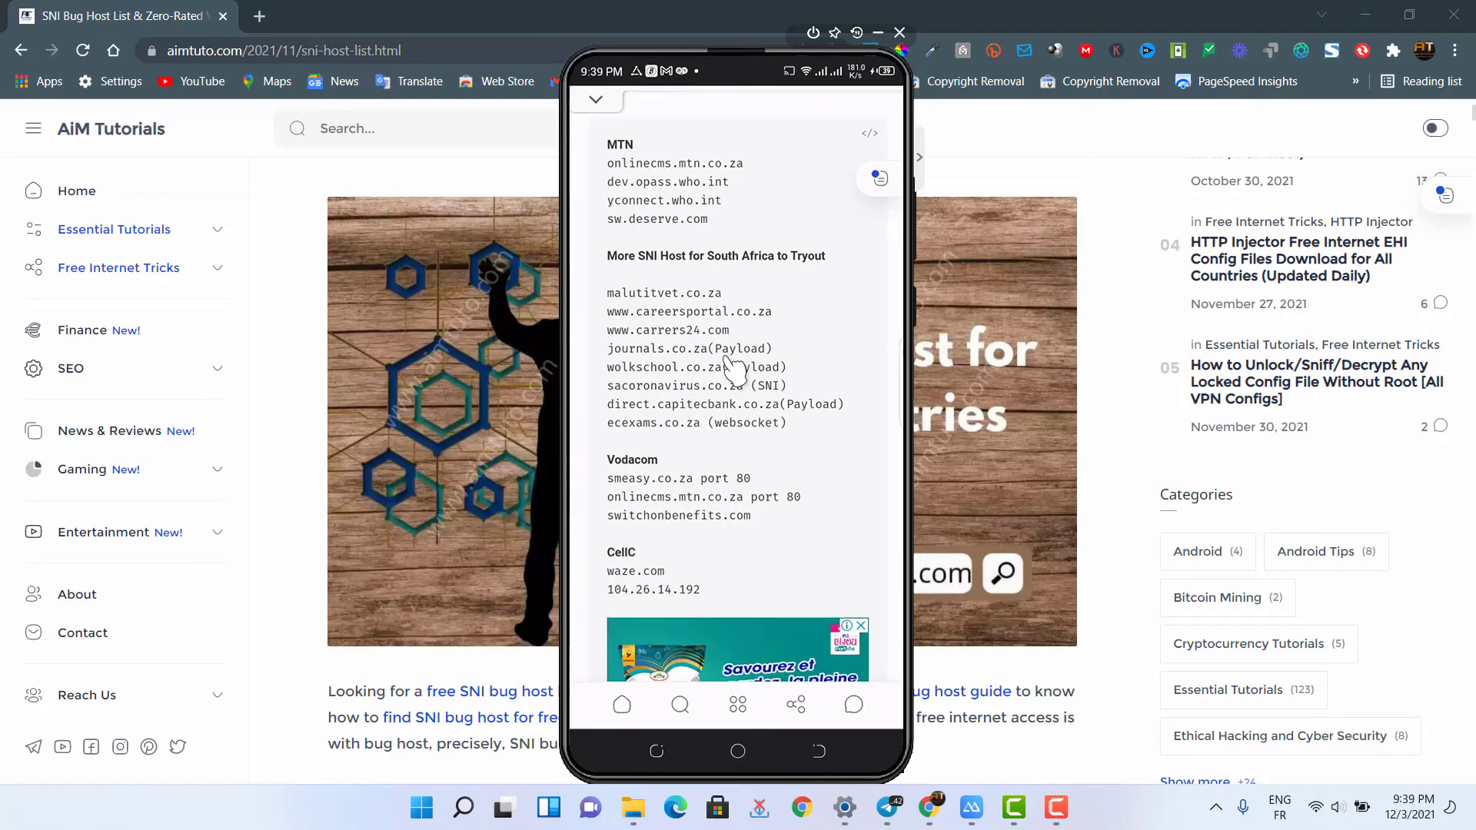
scroll(734, 369, down, 1)
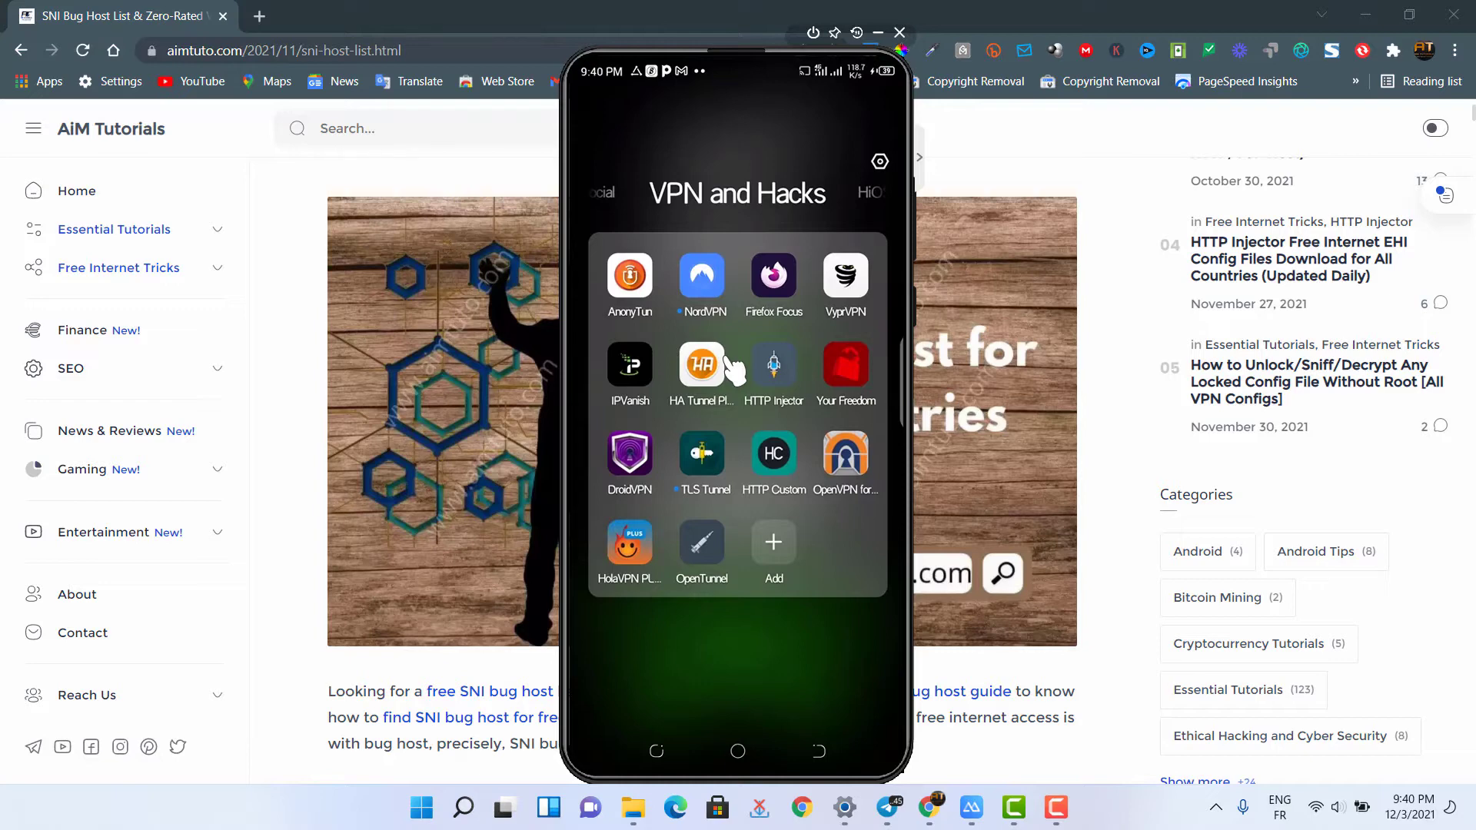
Switch to HA Tunnel Plus, dismiss the Telegram invitation, and start a tunnel connection, closing the Renew Access prompt.
click(728, 362)
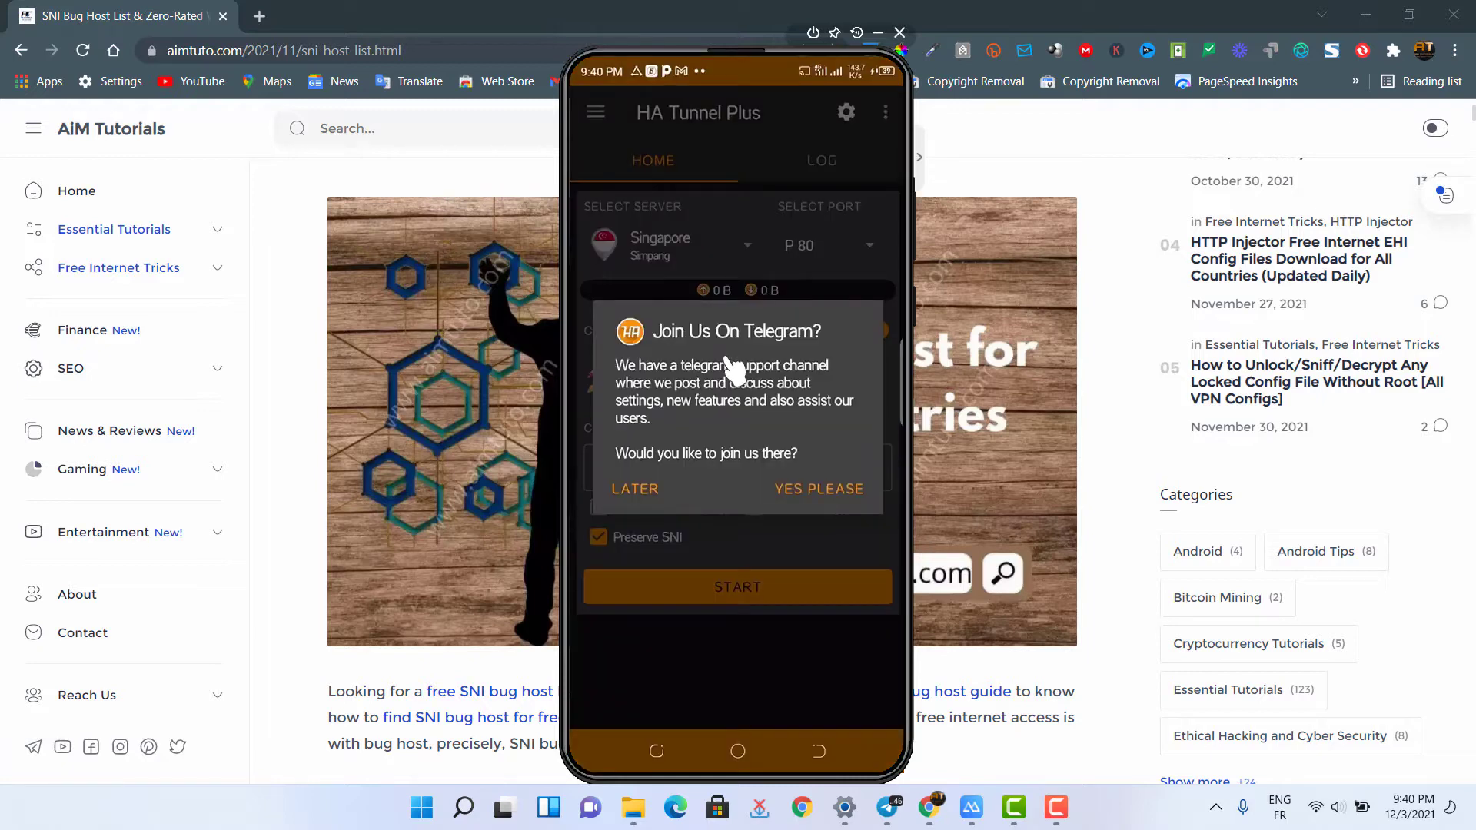
right_click(724, 358)
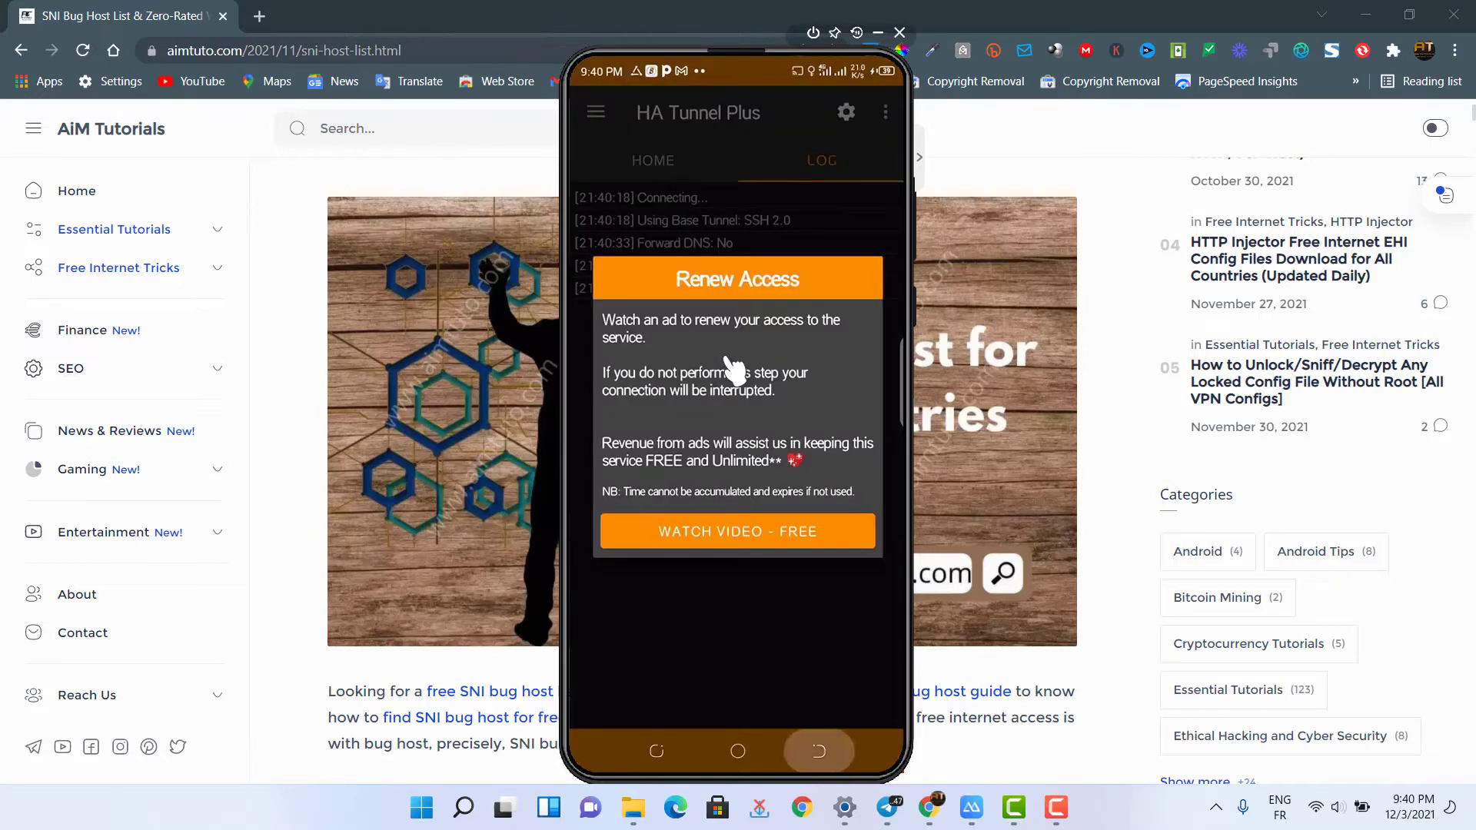
right_click(734, 369)
right_click(734, 369)
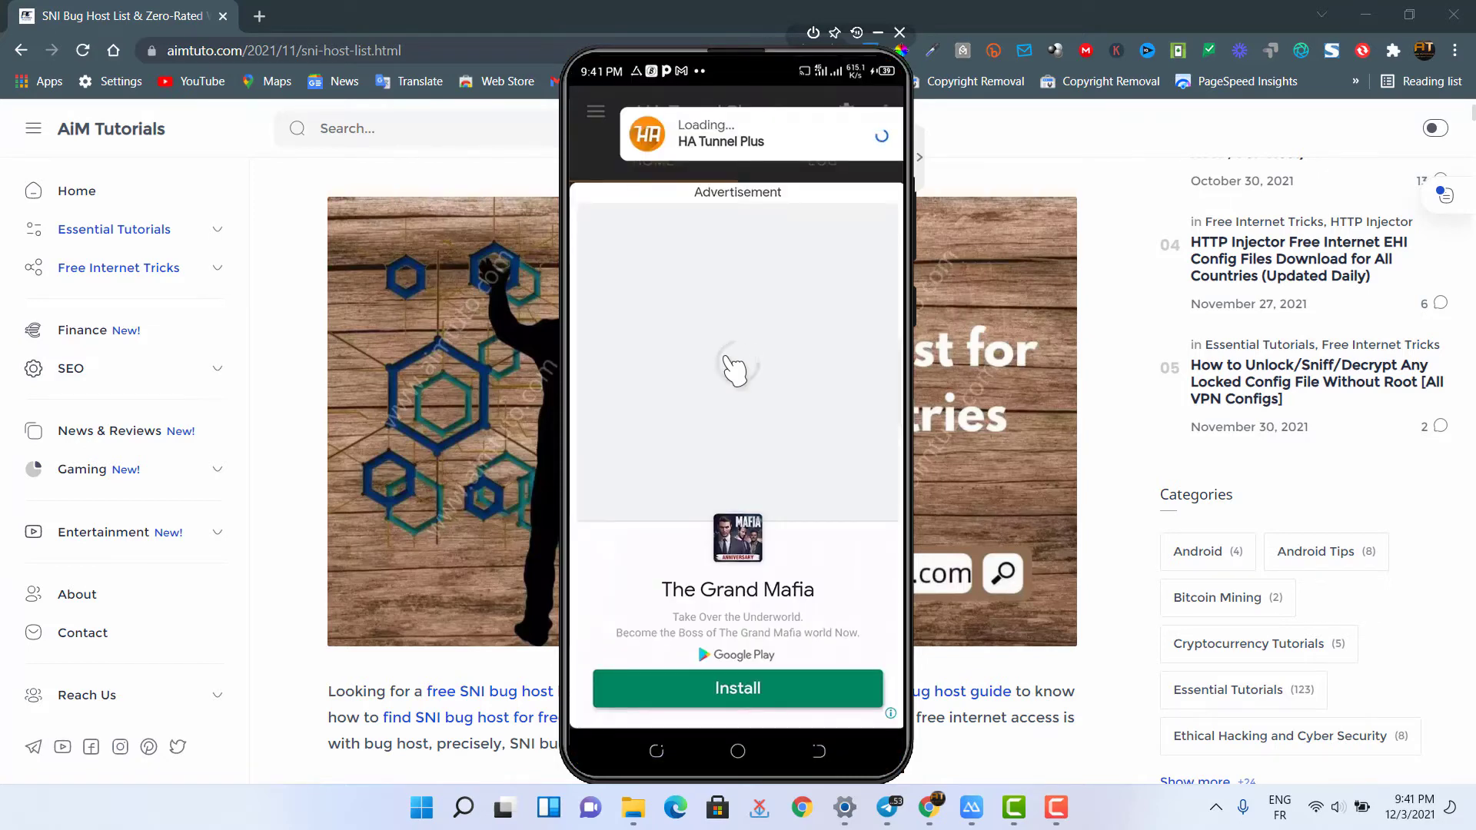
Return to the article in Chrome and copy the host smeasy.co.za from South Africa's Vodacom section.
click(730, 358)
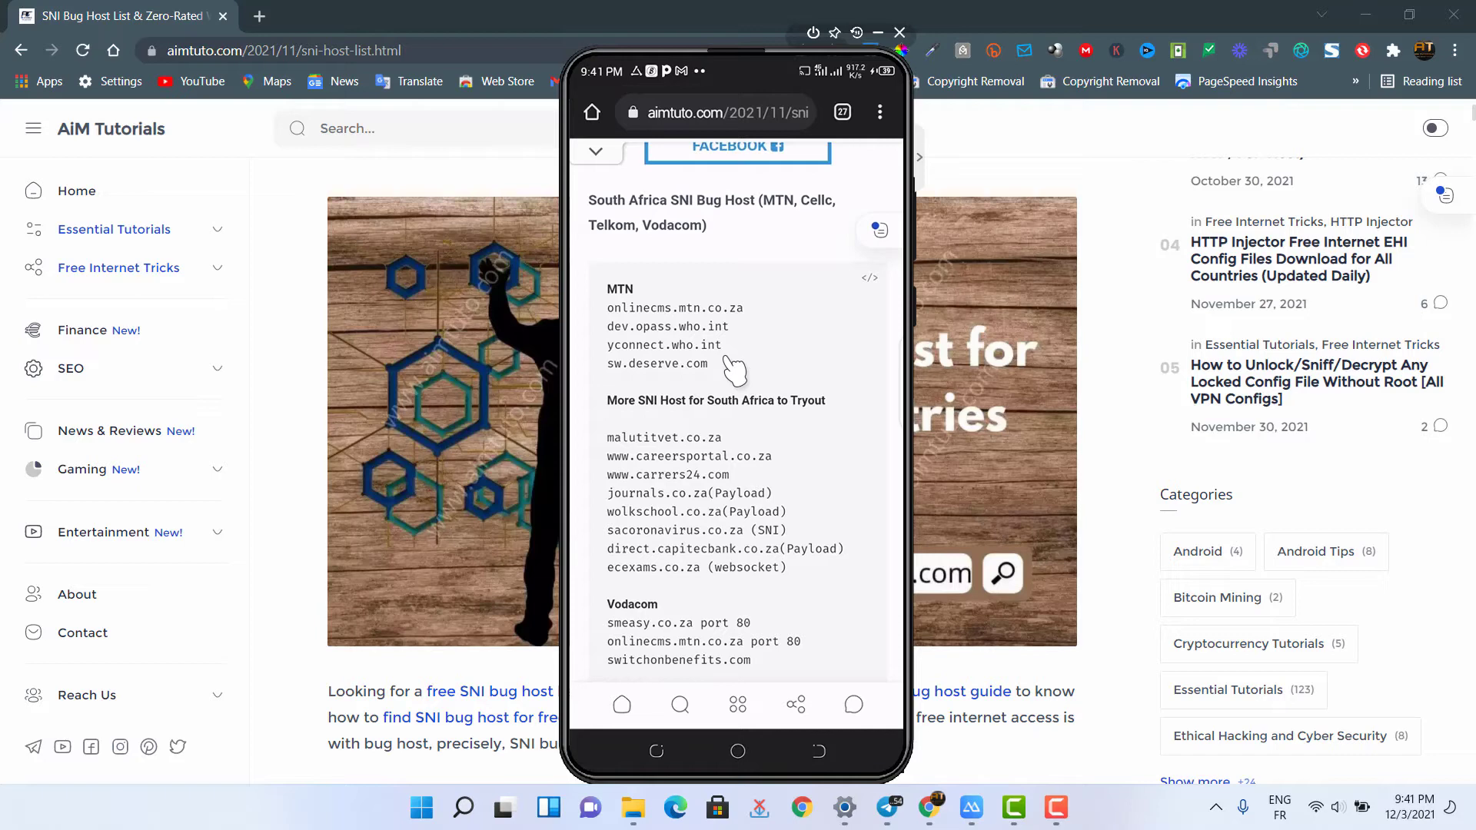
scroll(734, 369, down, 3)
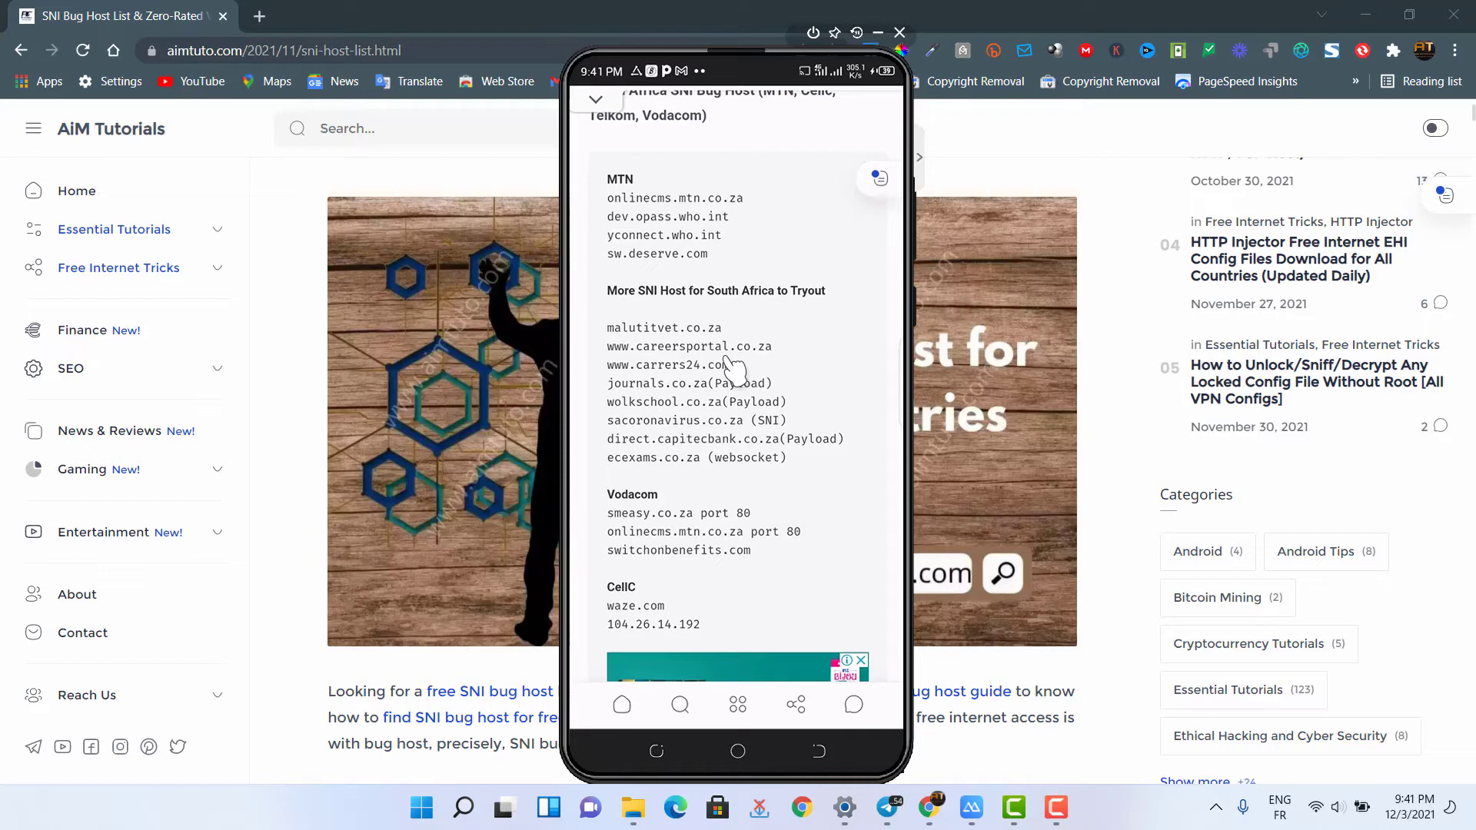
double_click(650, 513)
key(ctrl+c)
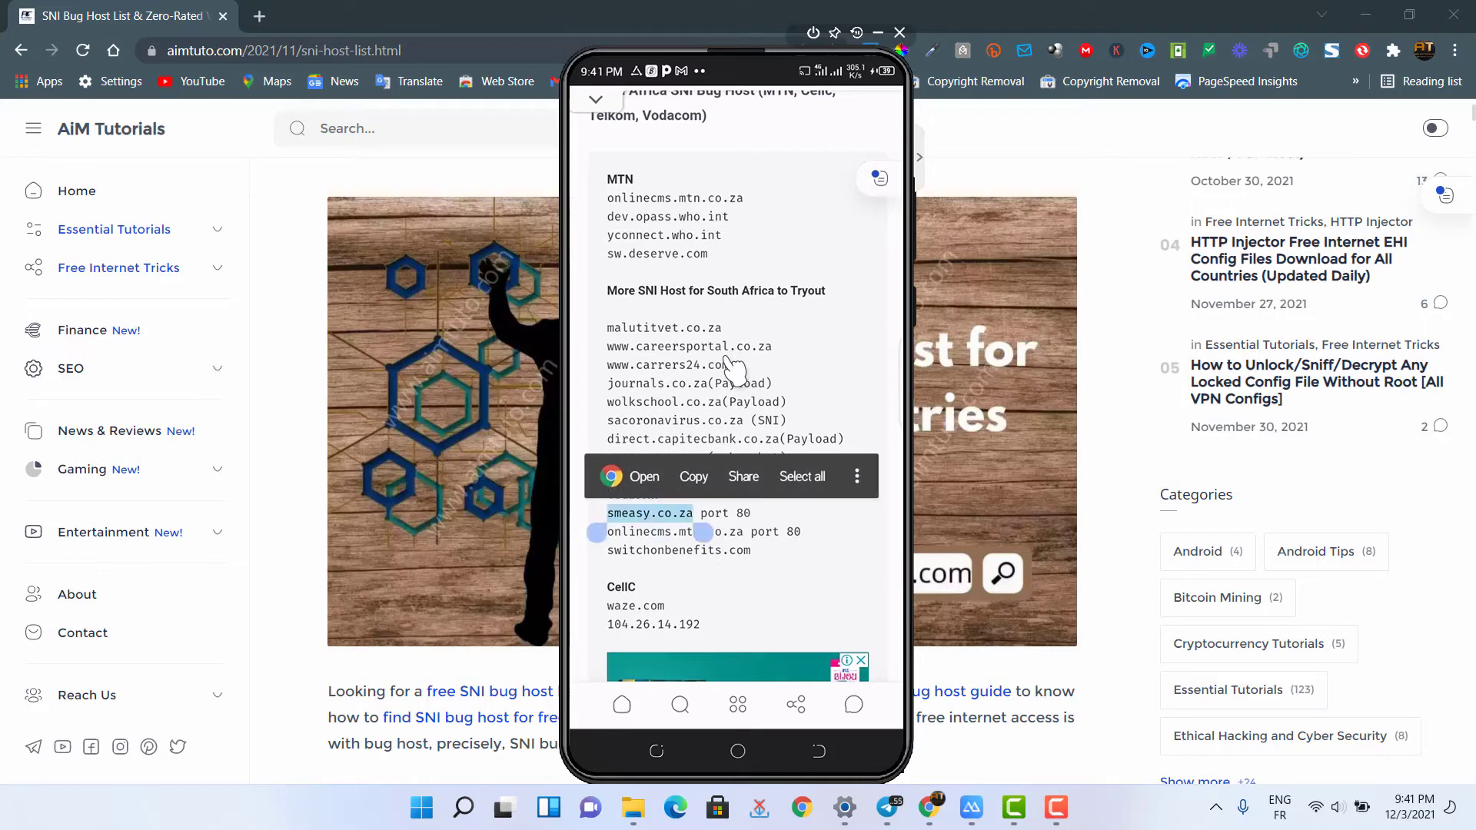
click(725, 358)
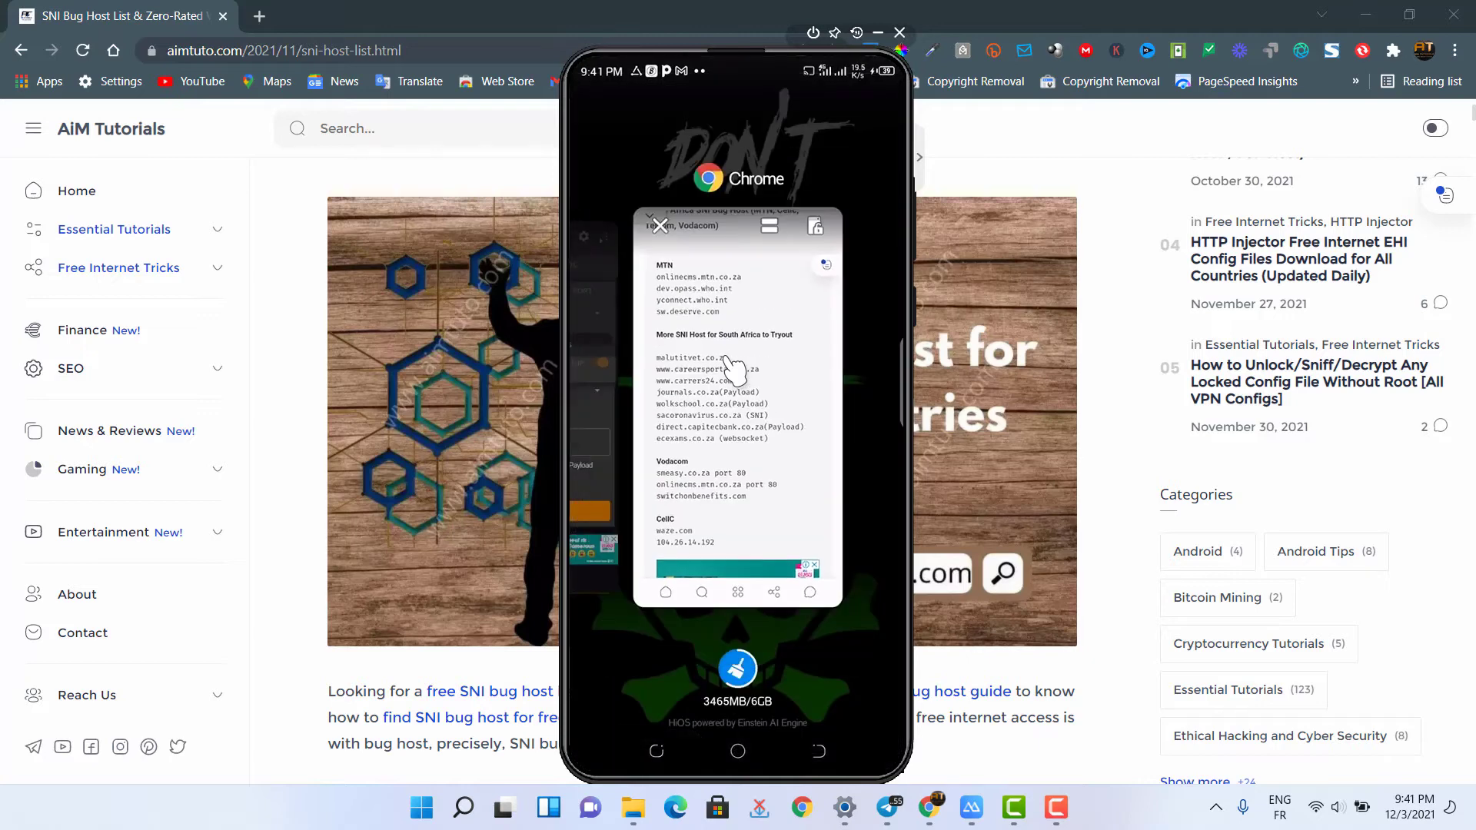
Switch back to HA Tunnel Plus, replace the custom SNI with smeasy.co.za and start the connection.
click(734, 370)
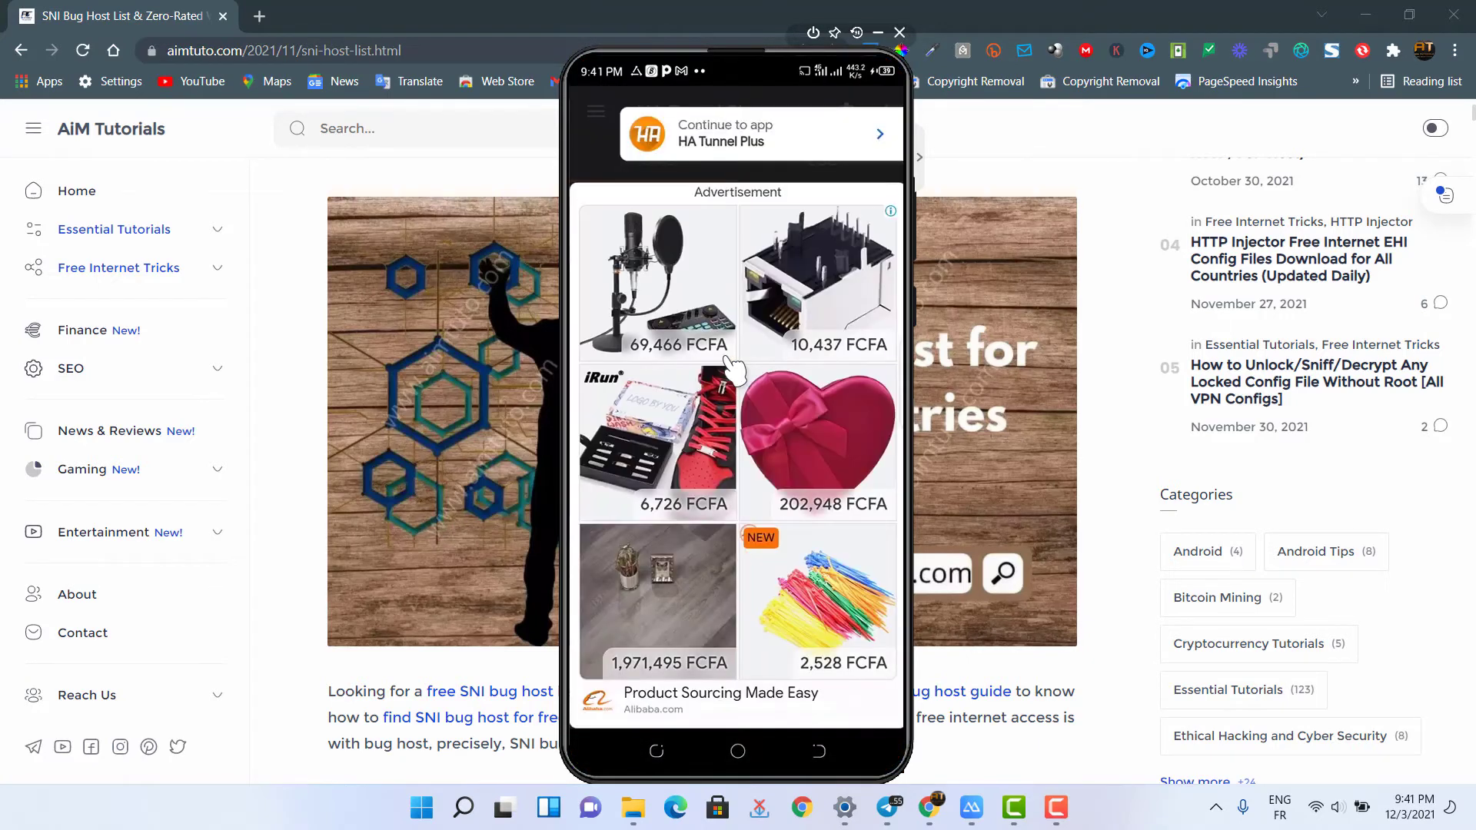
right_click(732, 368)
right_click(734, 371)
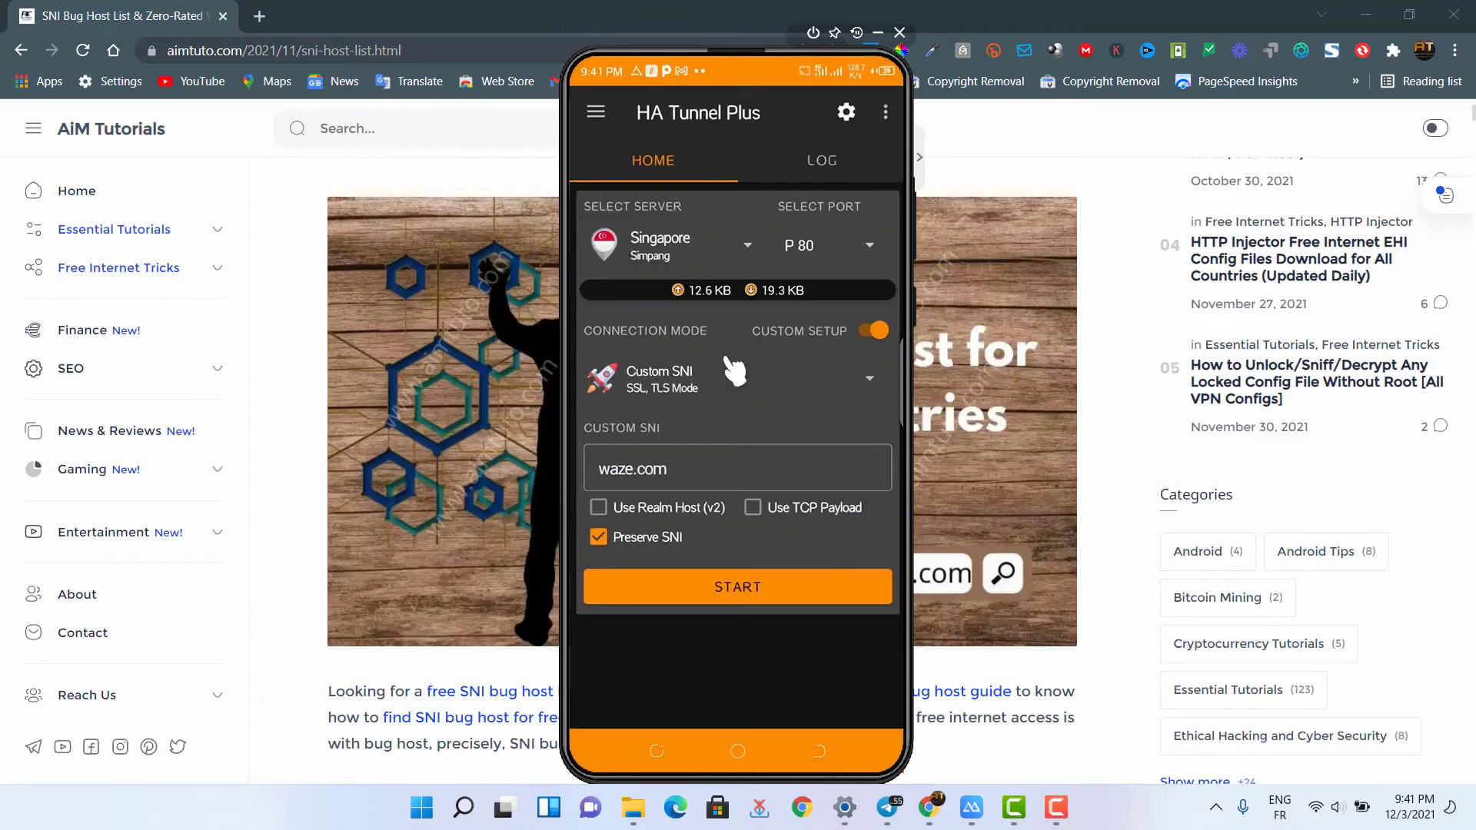
key(ctrl+a)
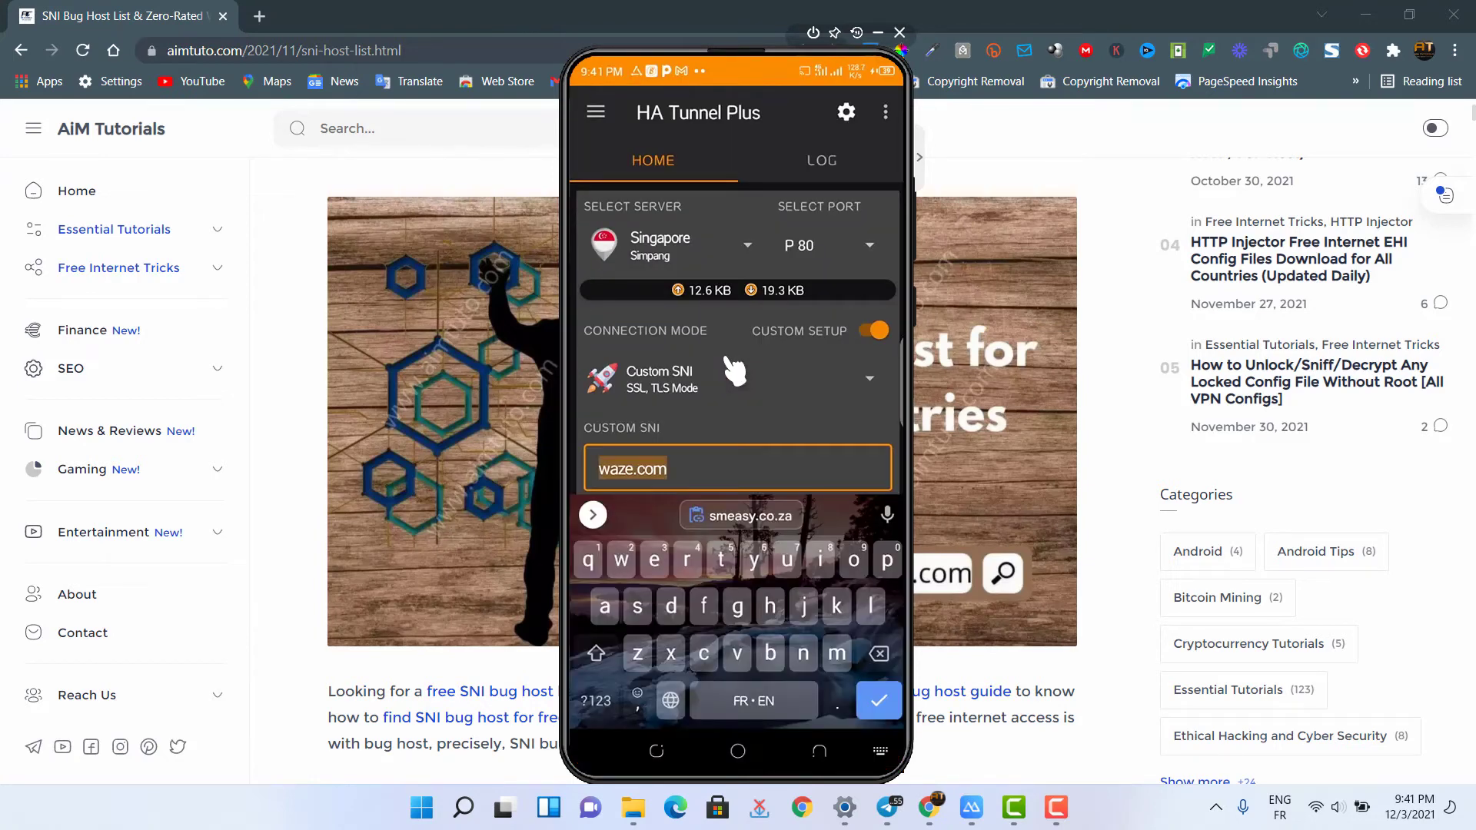
key(ctrl+v)
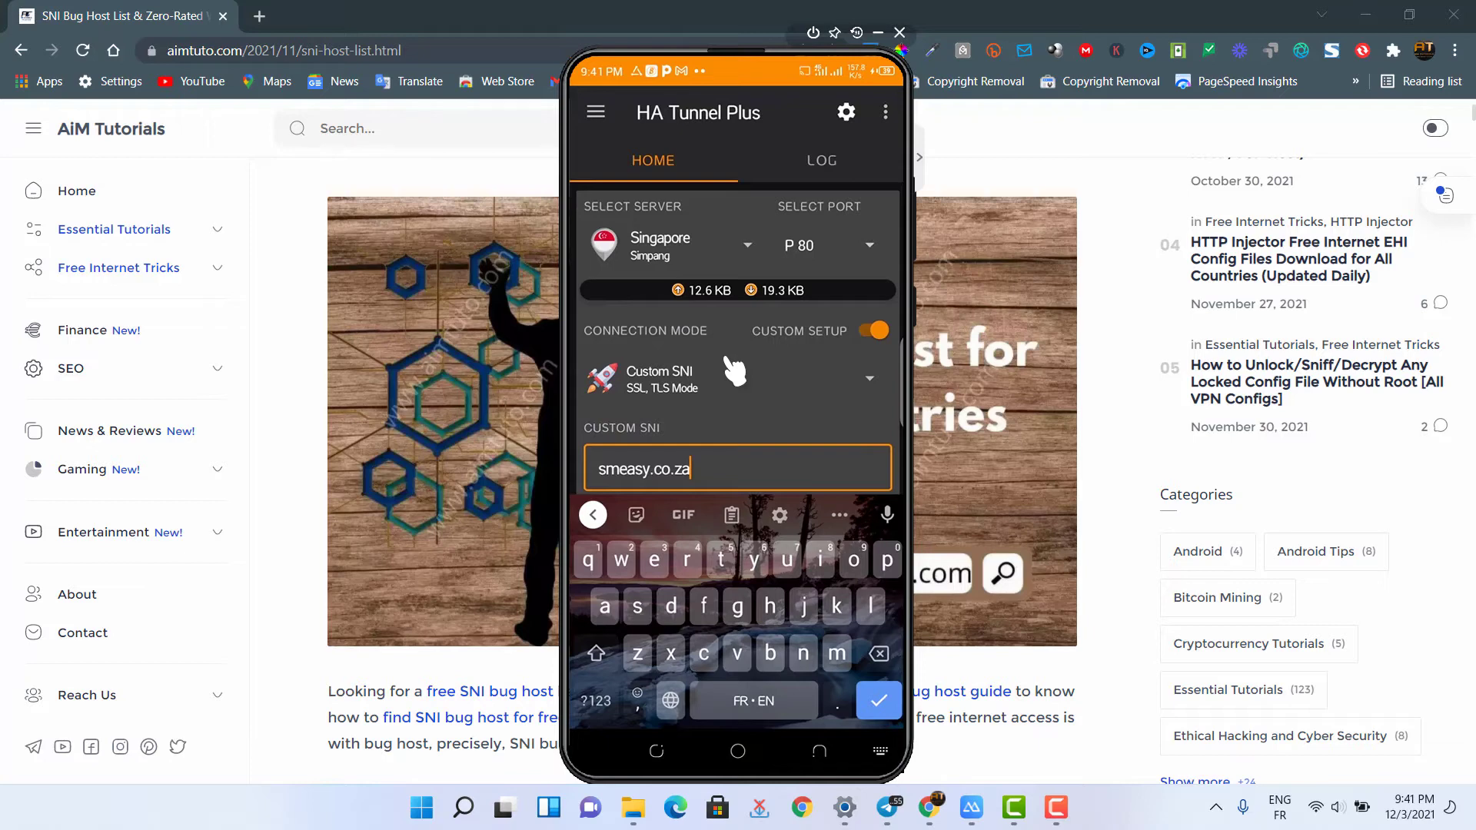
key(Escape)
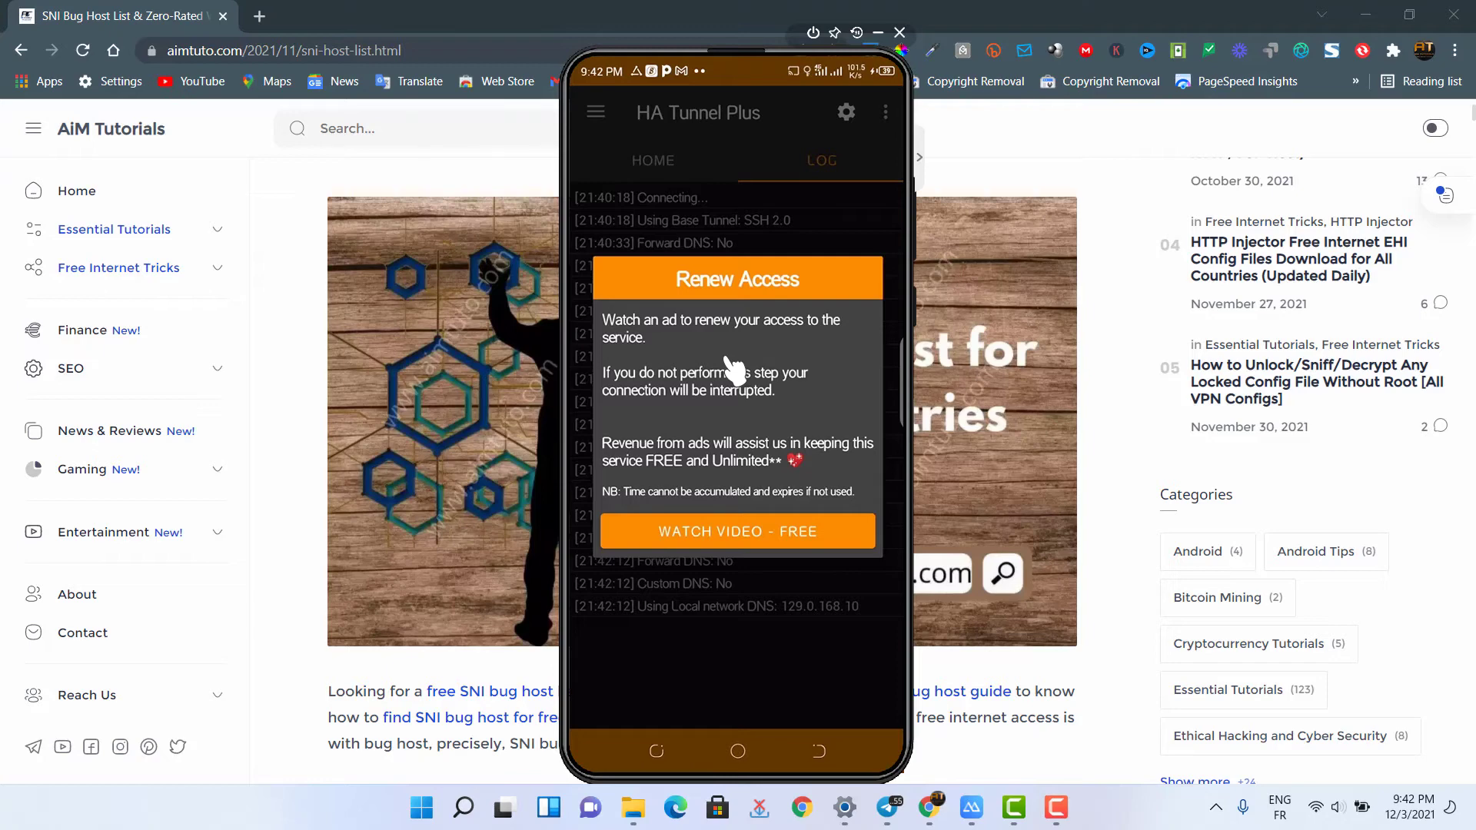
key(Escape)
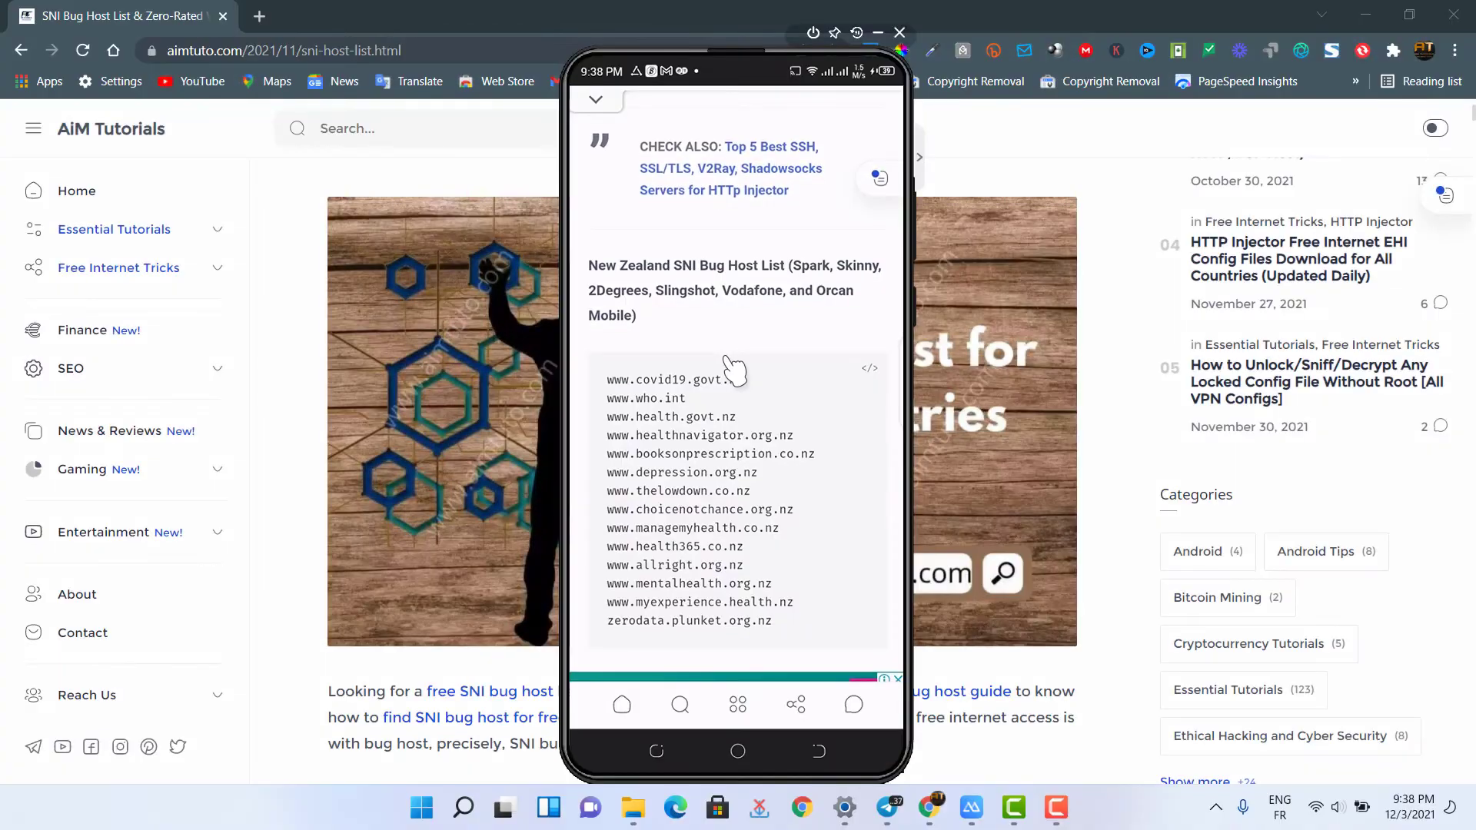
Look over the article's host lists from Nigeria through Portugal, Qatar and Rwanda to South Africa, then the related articles and conclusion.
scroll(734, 369, up, 6)
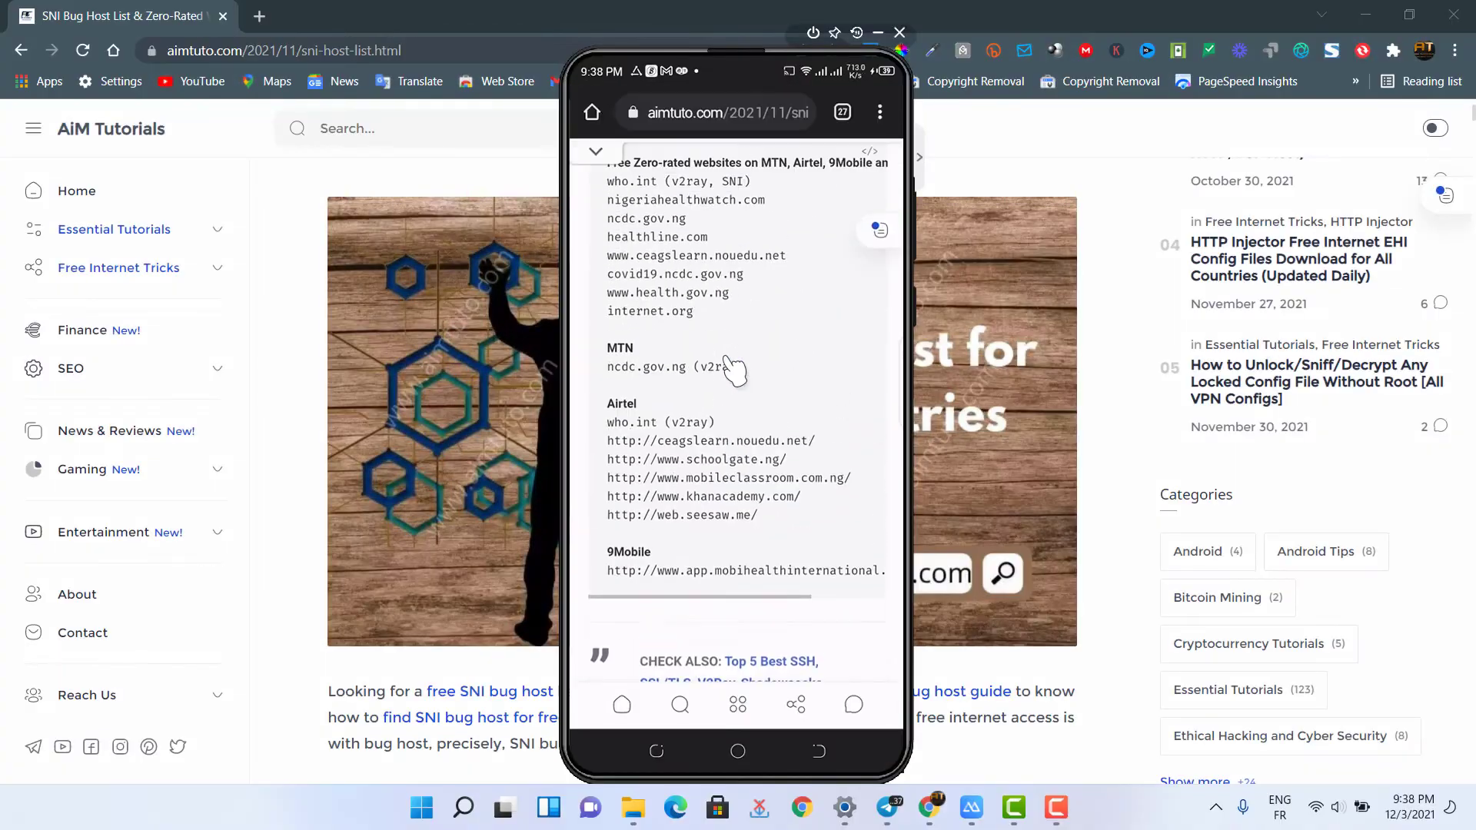
scroll(734, 369, down, 10)
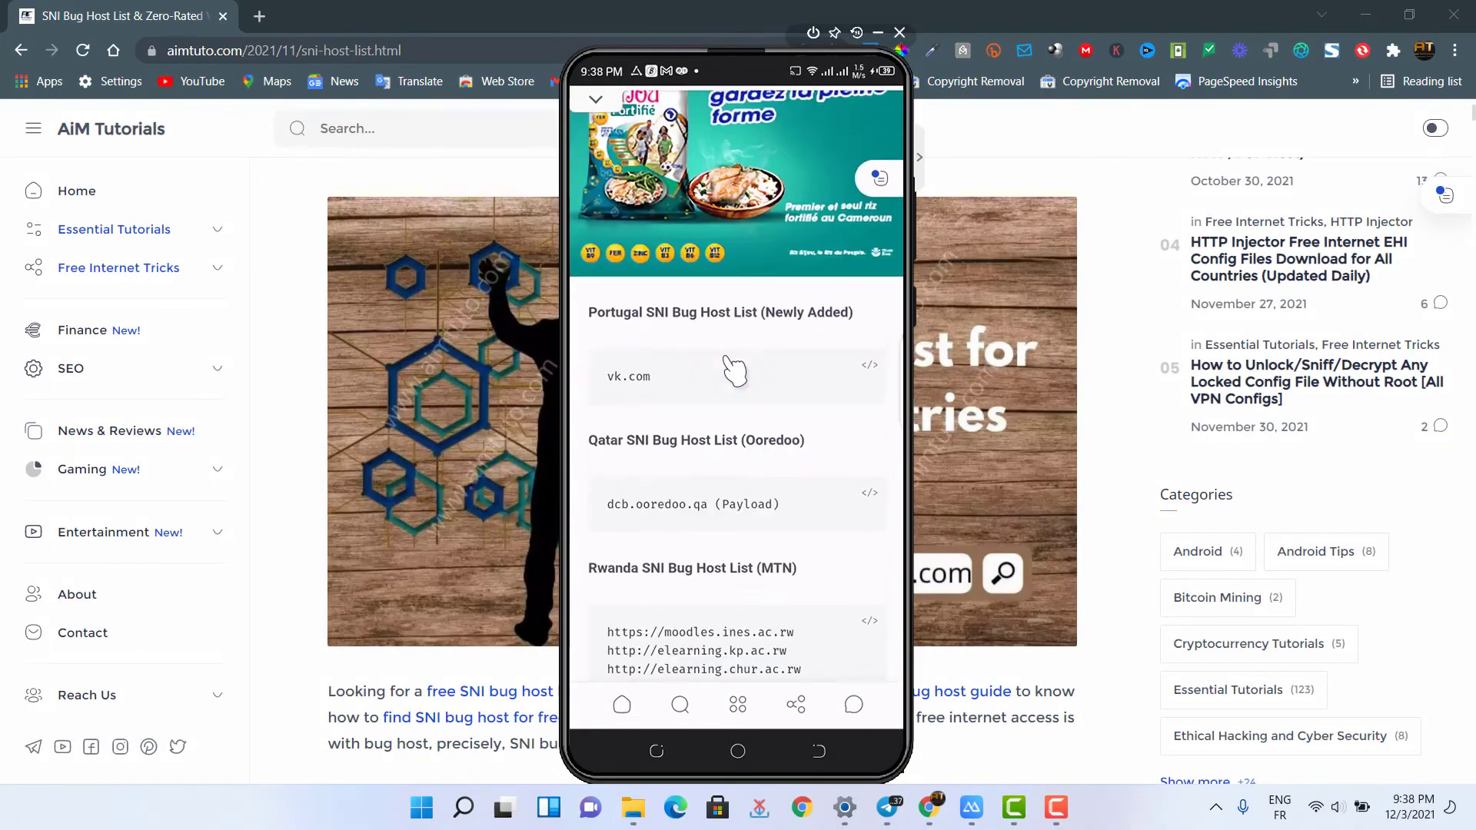
scroll(733, 369, down, 5)
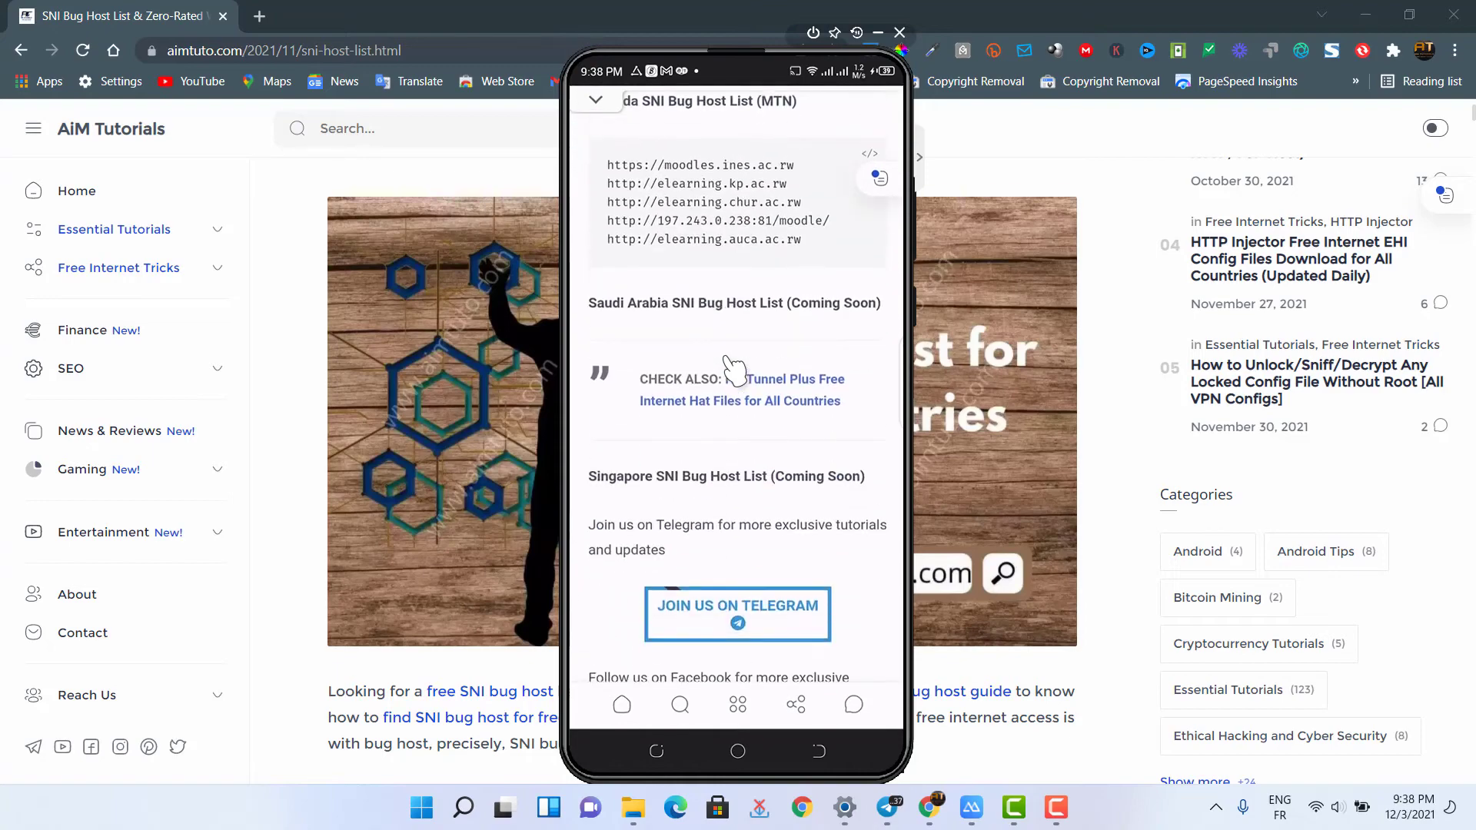
scroll(734, 369, down, 5)
scroll(734, 371, down, 8)
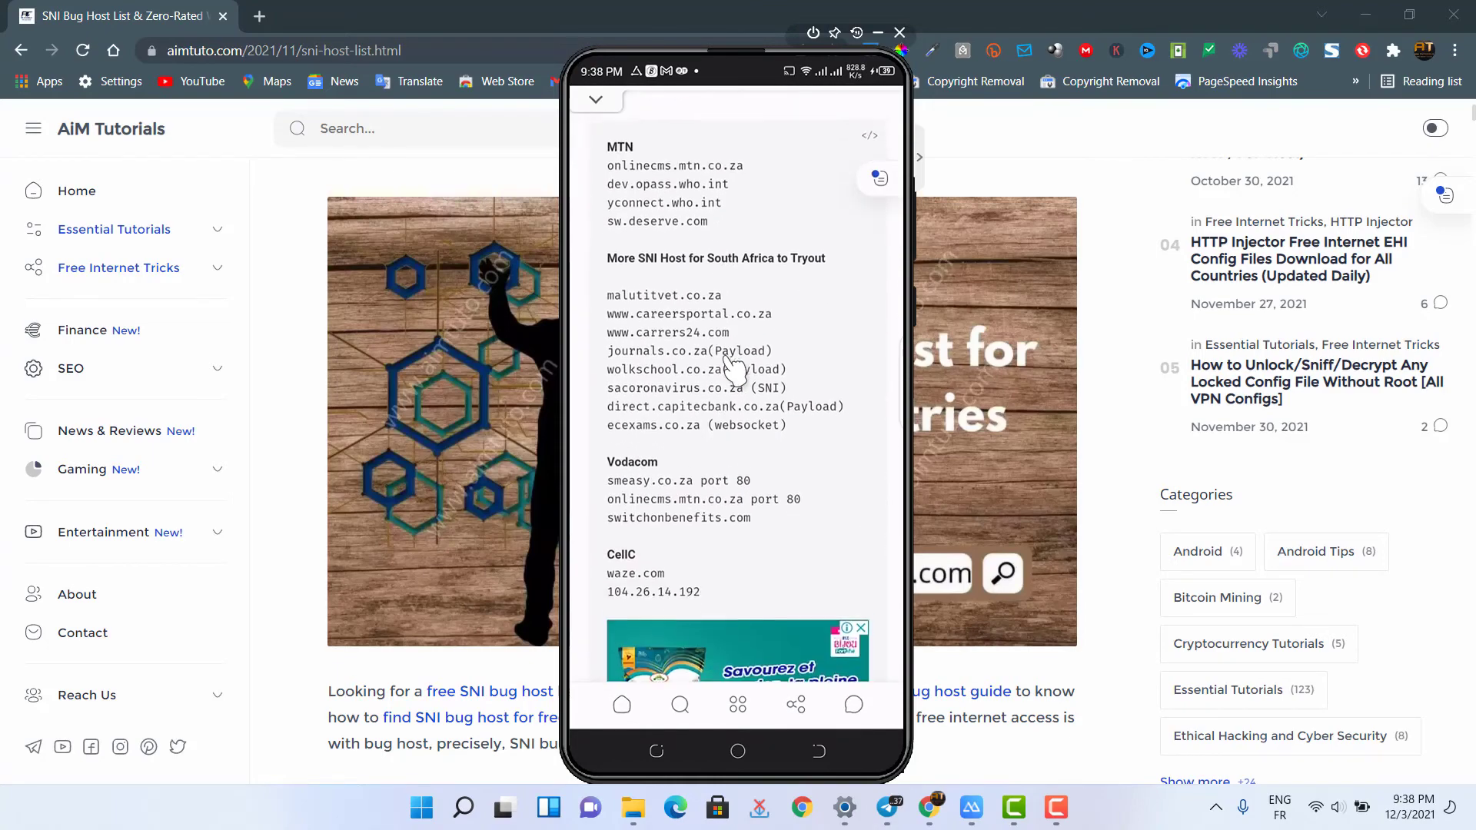
scroll(734, 372, down, 10)
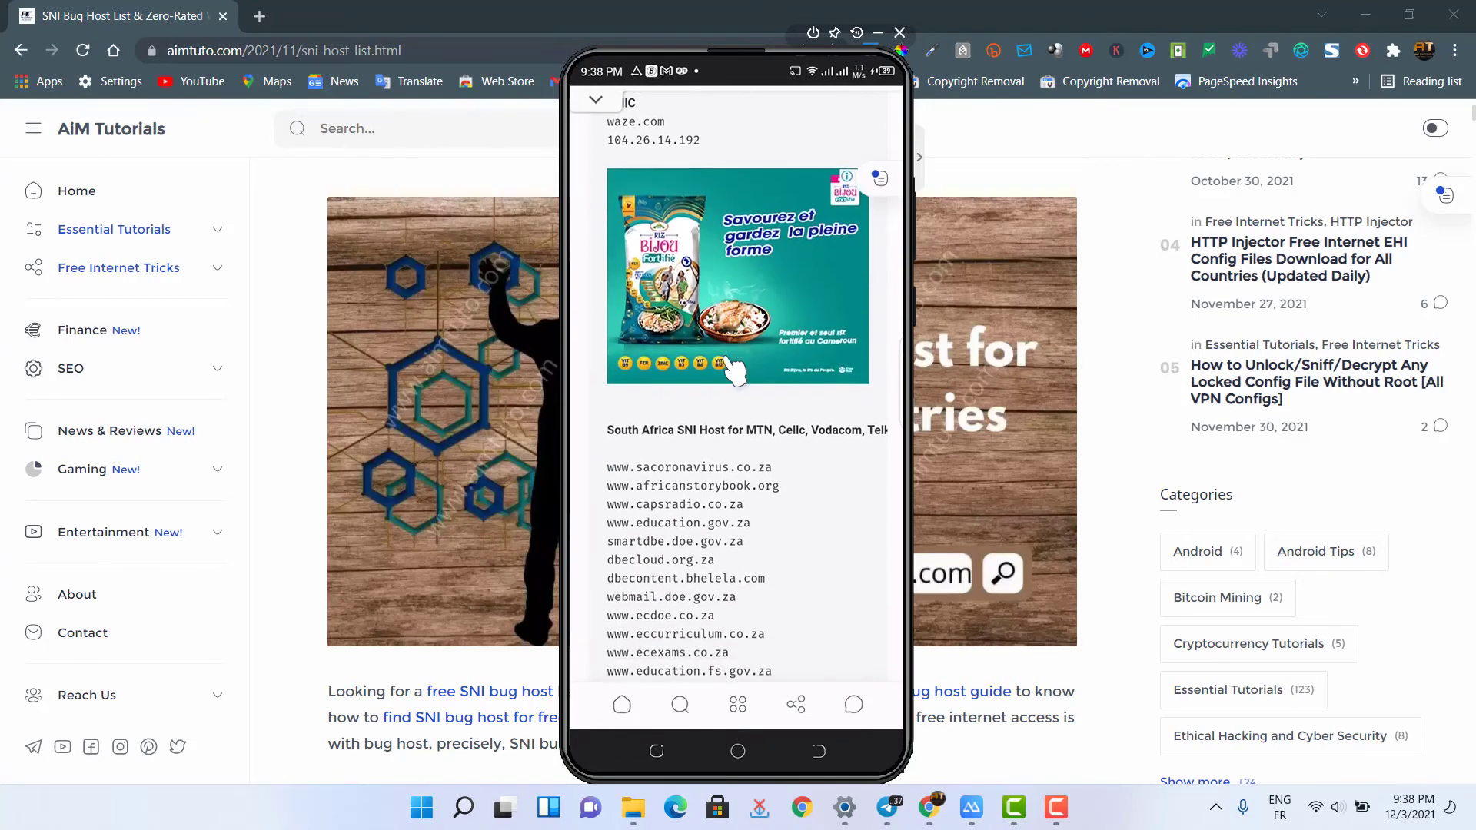
scroll(734, 371, down, 10)
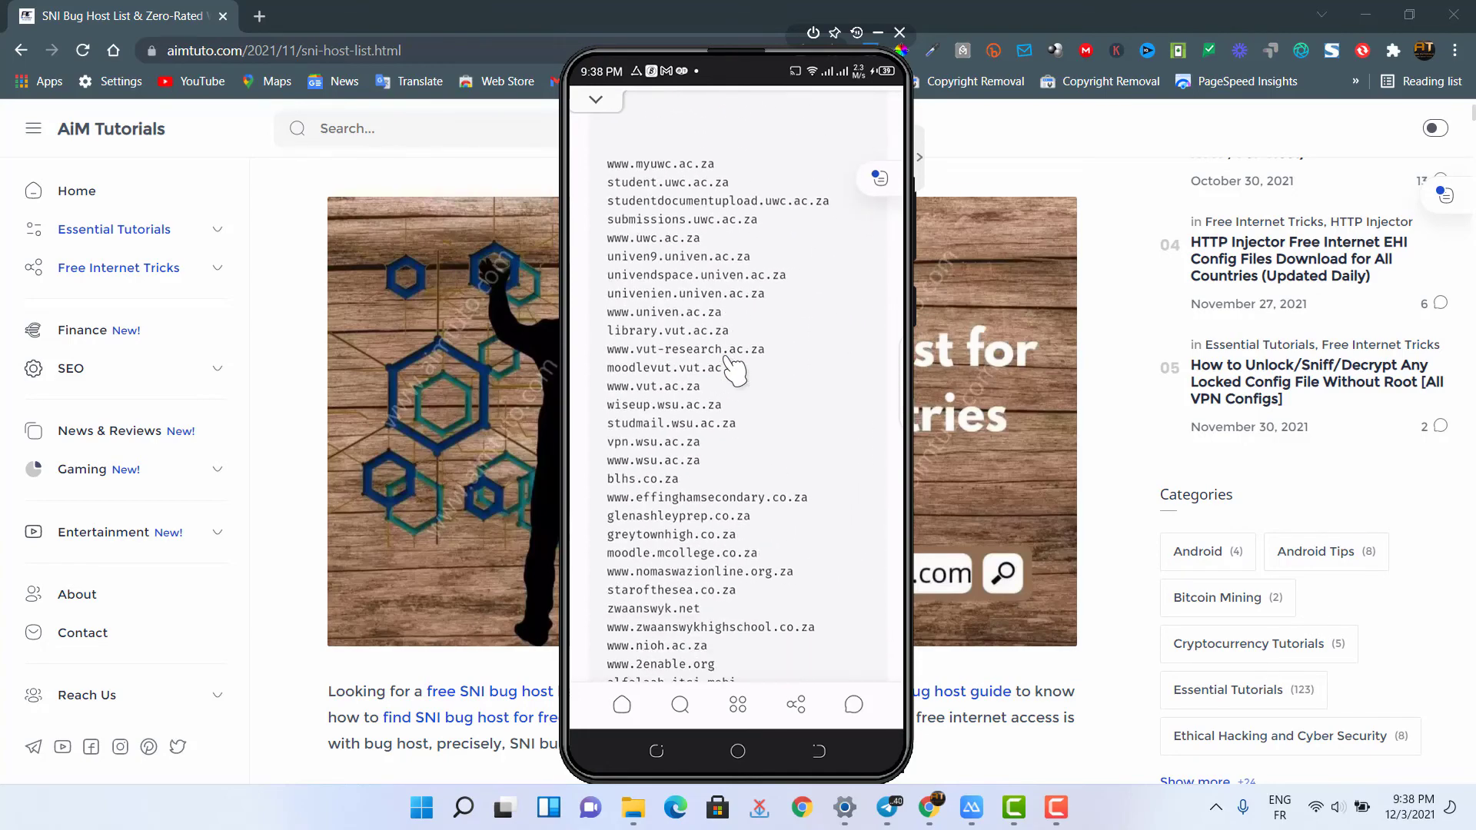
scroll(734, 371, up, 2)
scroll(734, 371, down, 3)
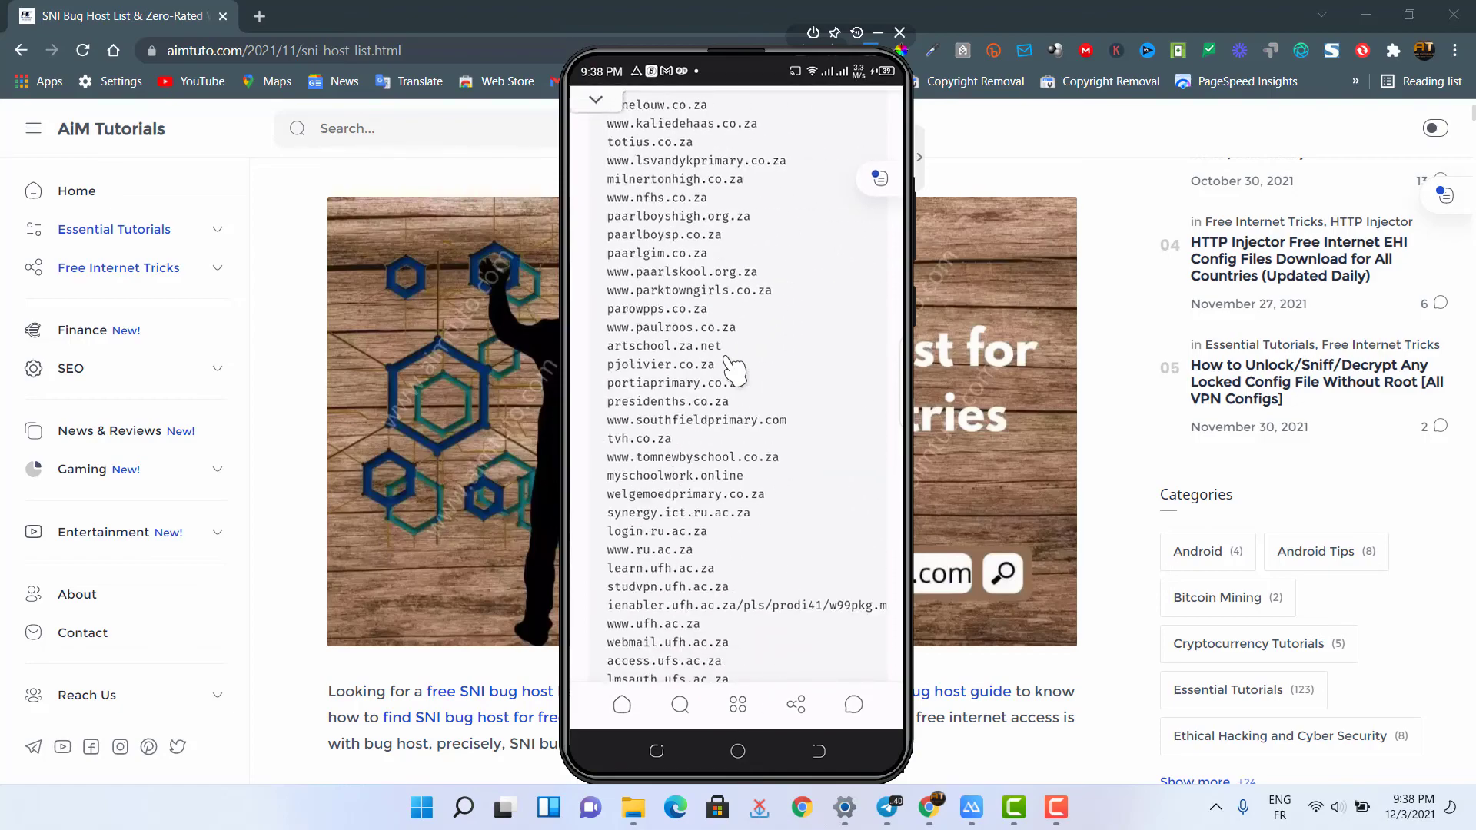
scroll(723, 356, down, 5)
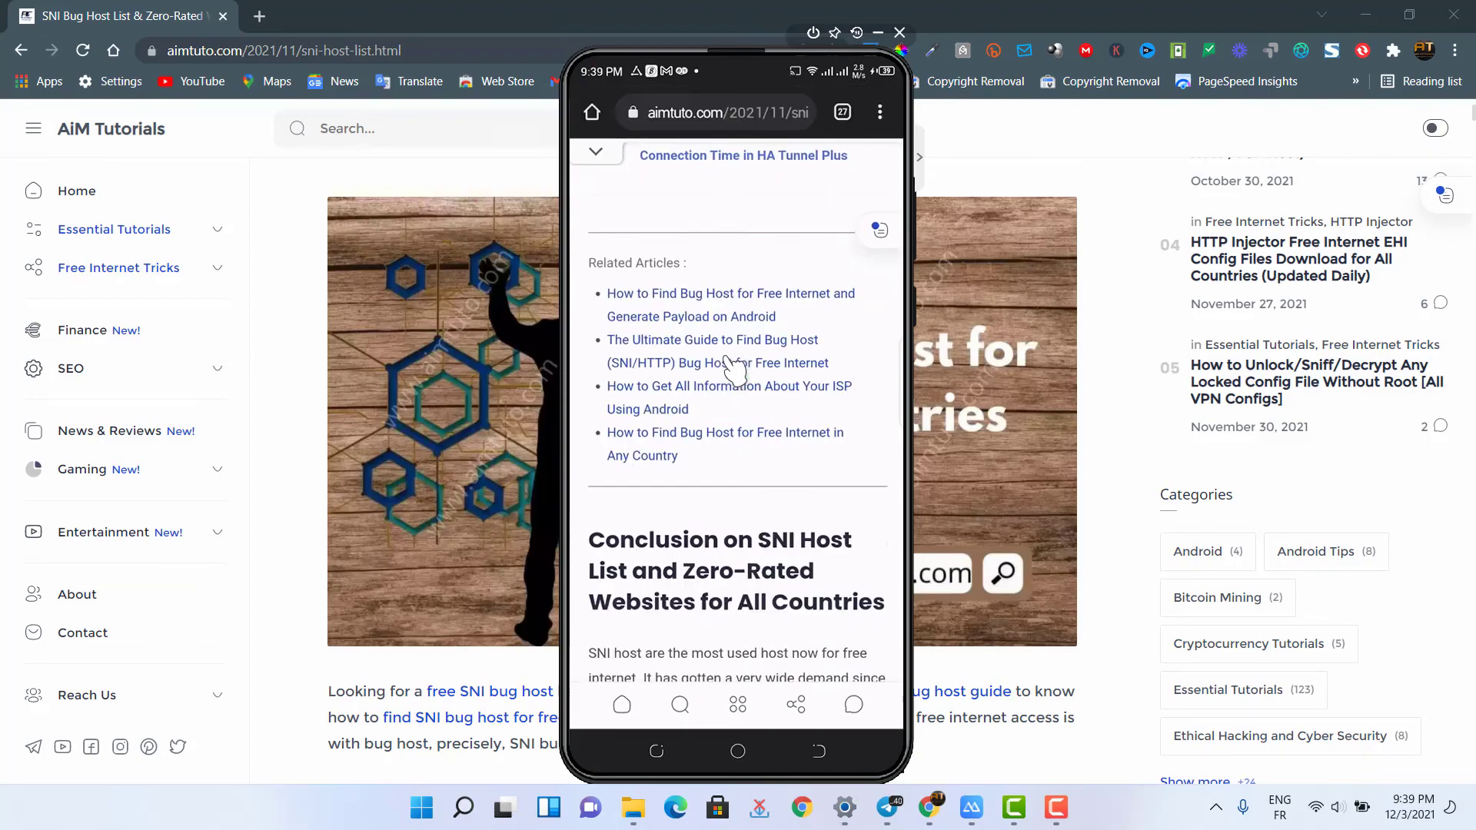